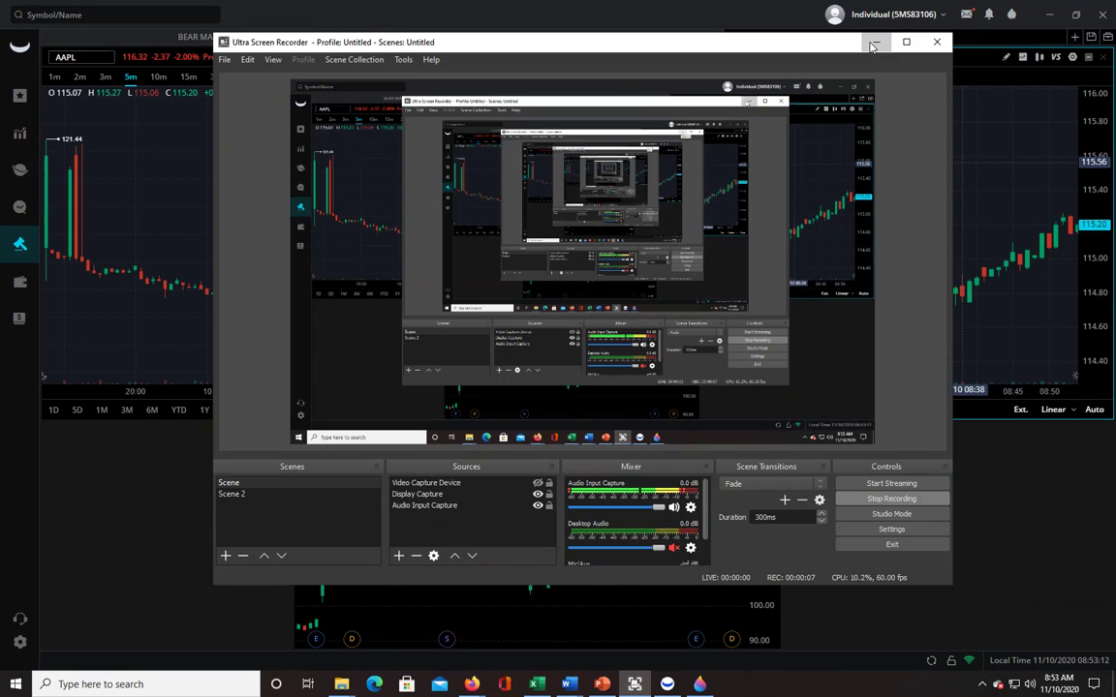
# - Add the EMA indicator to the 1-minute AAPL chart
pyautogui.click(872, 43)
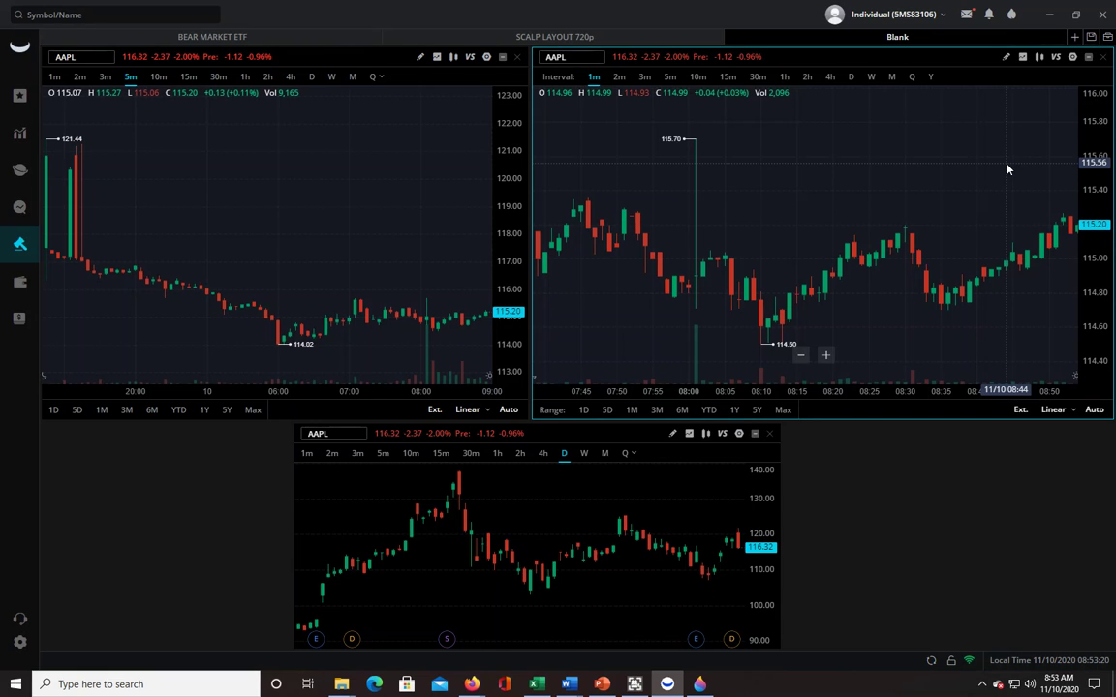
pyautogui.moveTo(1007, 169); pyautogui.dragTo(984, 167)
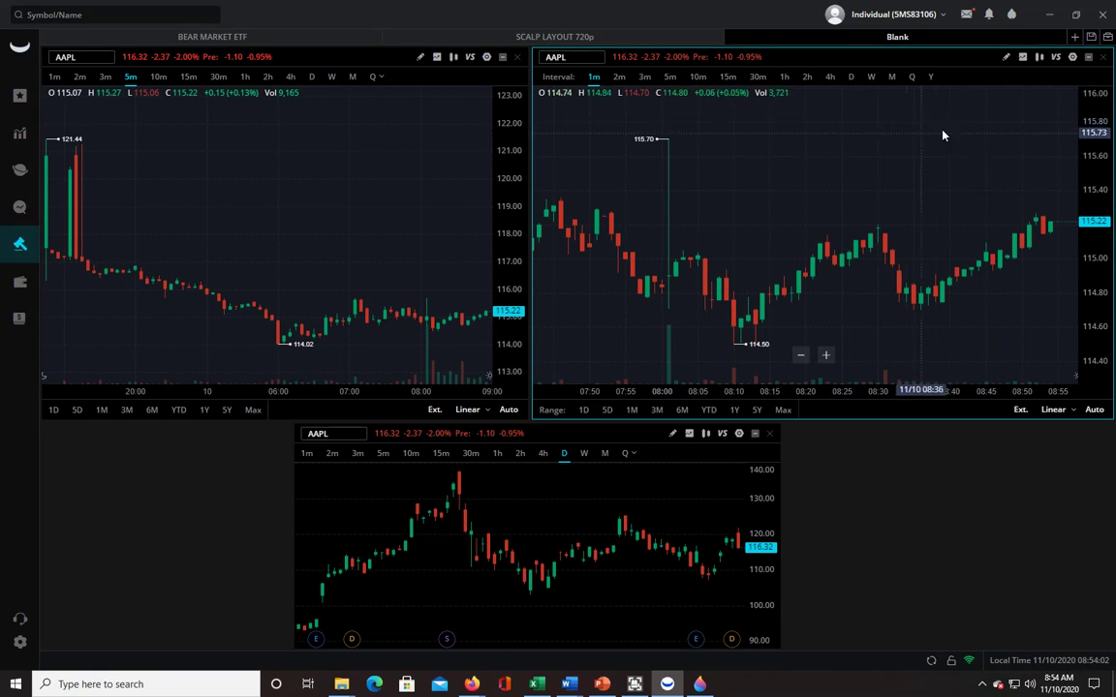
pyautogui.click(1023, 60)
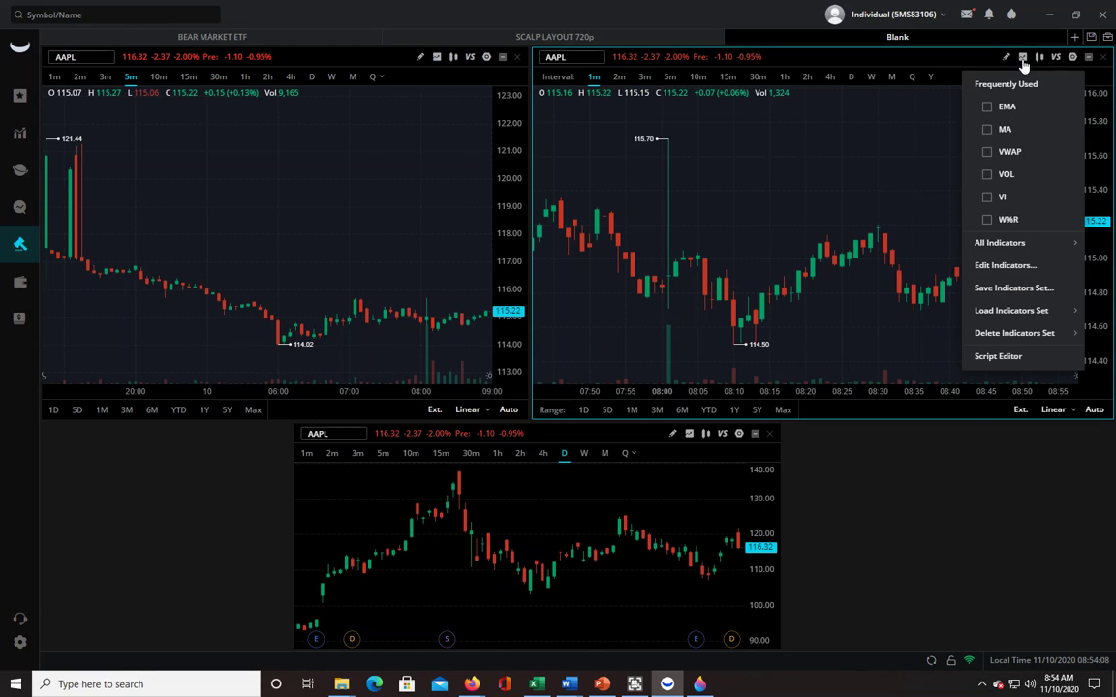
pyautogui.click(988, 109)
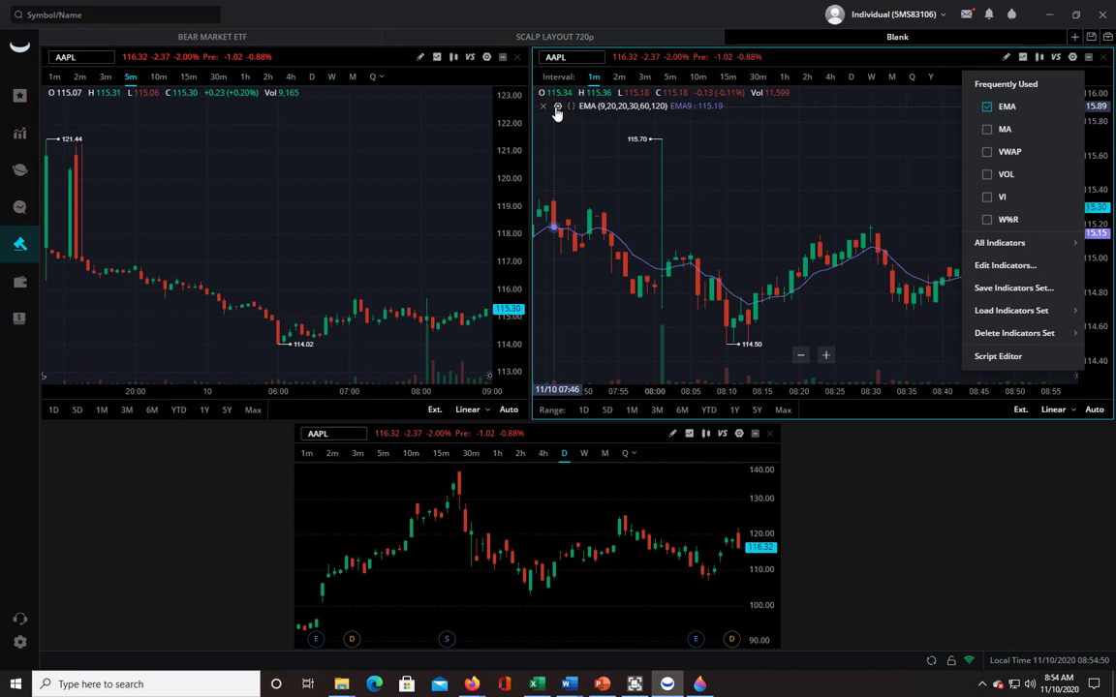
pyautogui.click(589, 116)
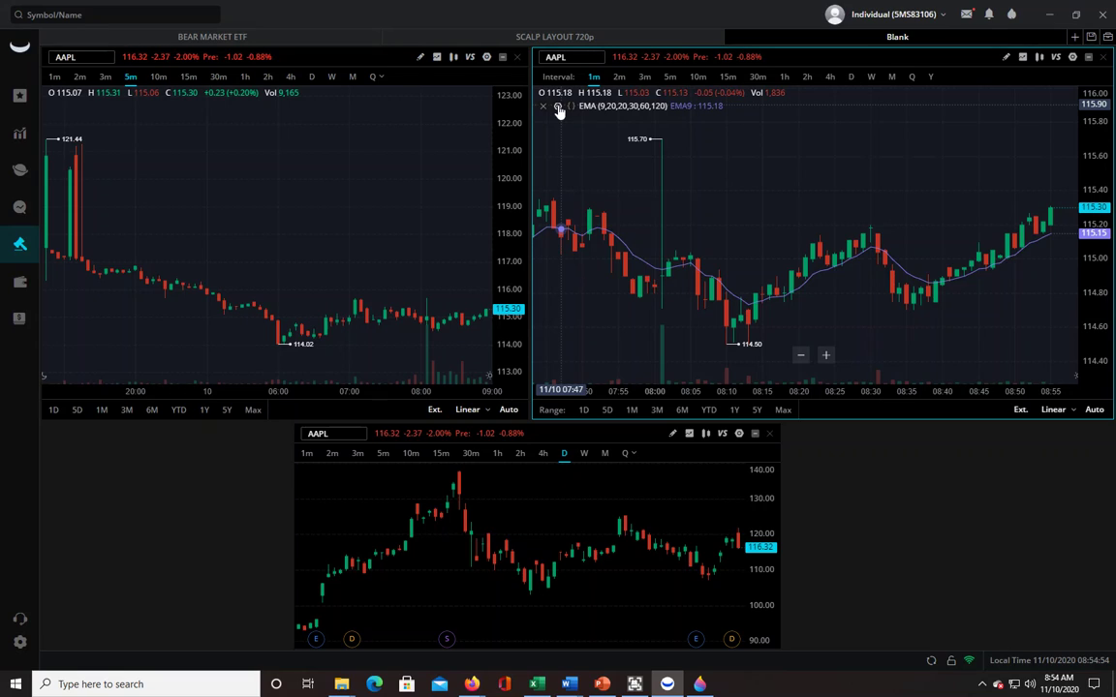
# - Try a length of 5 for the first EMA line, restore it to 9, and accept the indicator settings
pyautogui.click(558, 106)
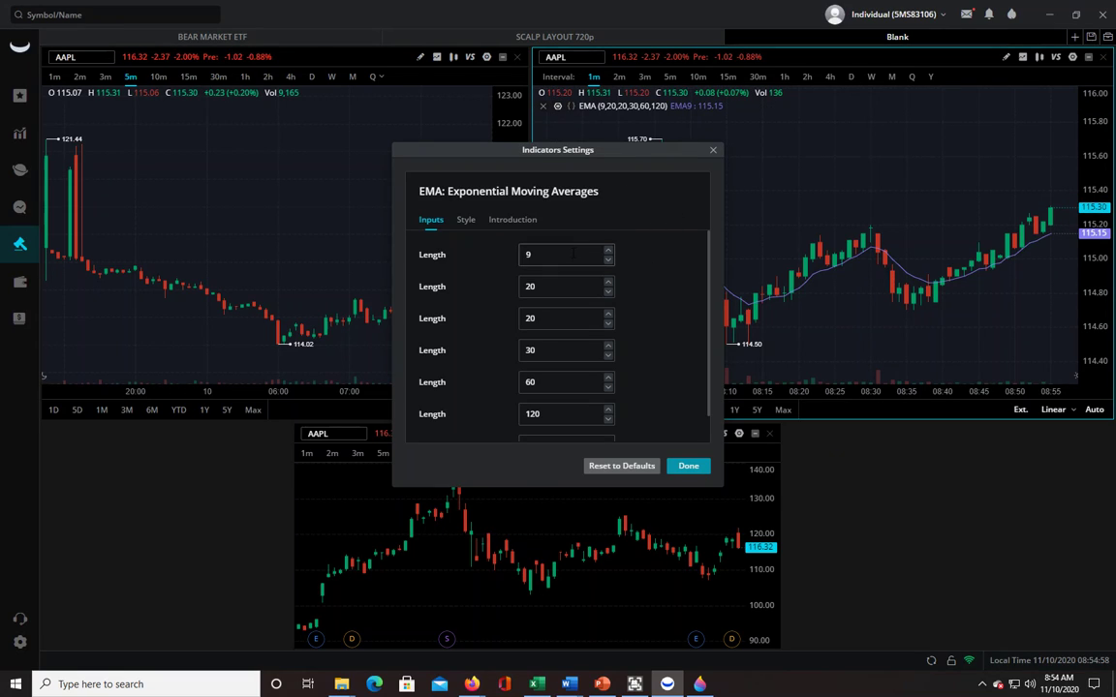
pyautogui.click(566, 285)
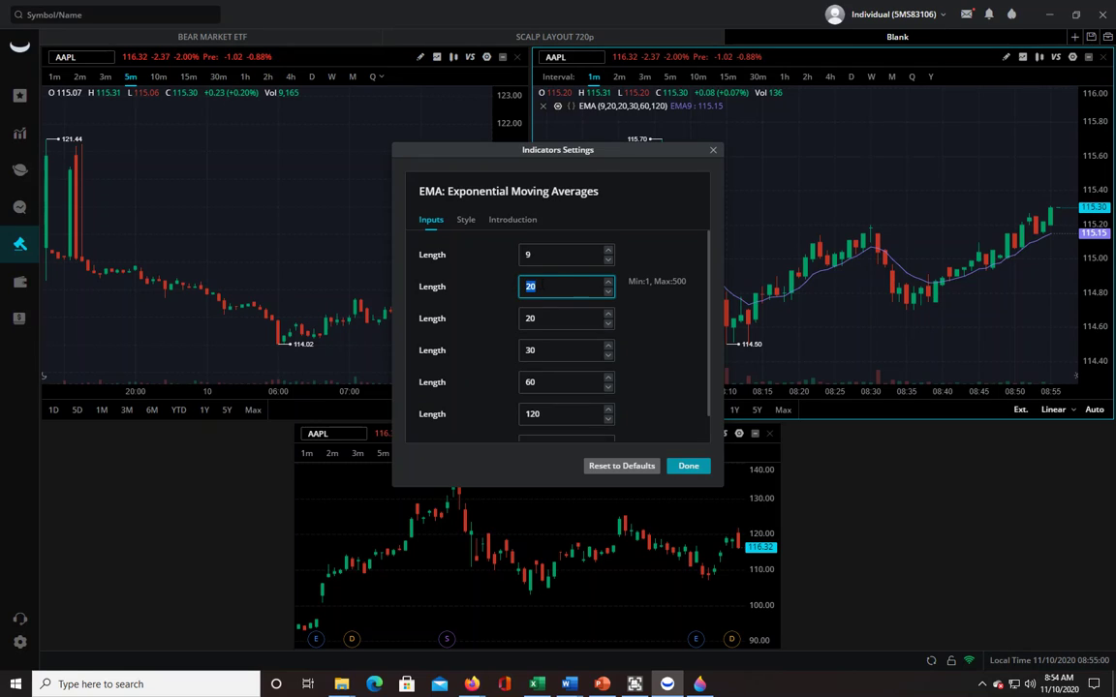
pyautogui.click(574, 254)
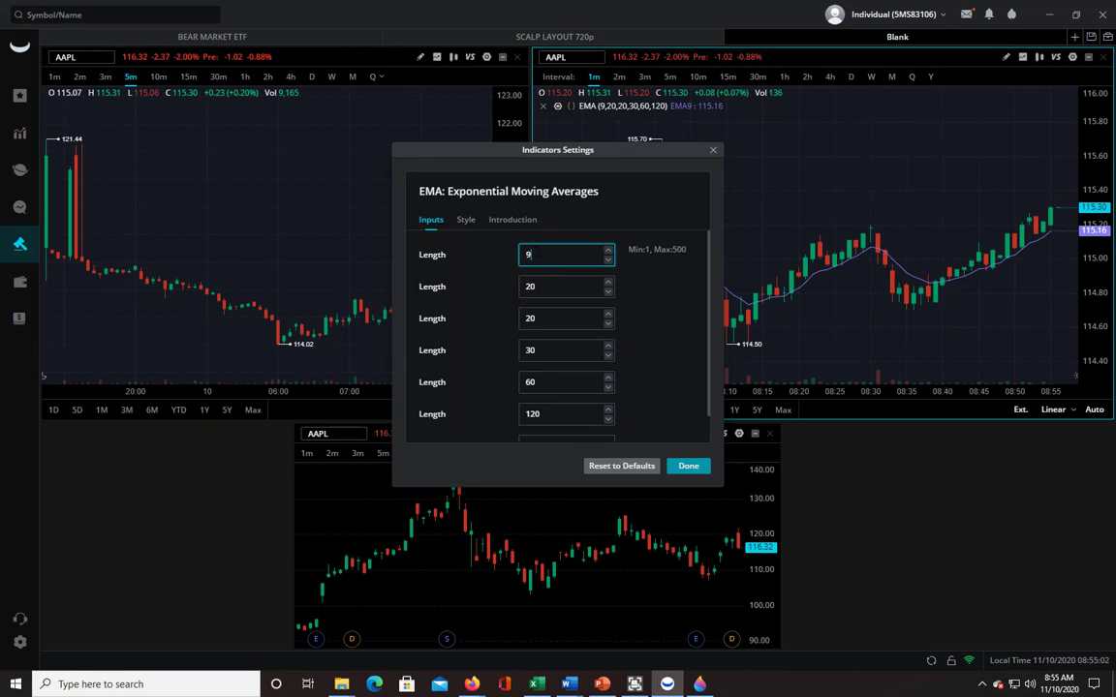
pyautogui.write('5')
pyautogui.click(531, 286)
pyautogui.click(548, 250)
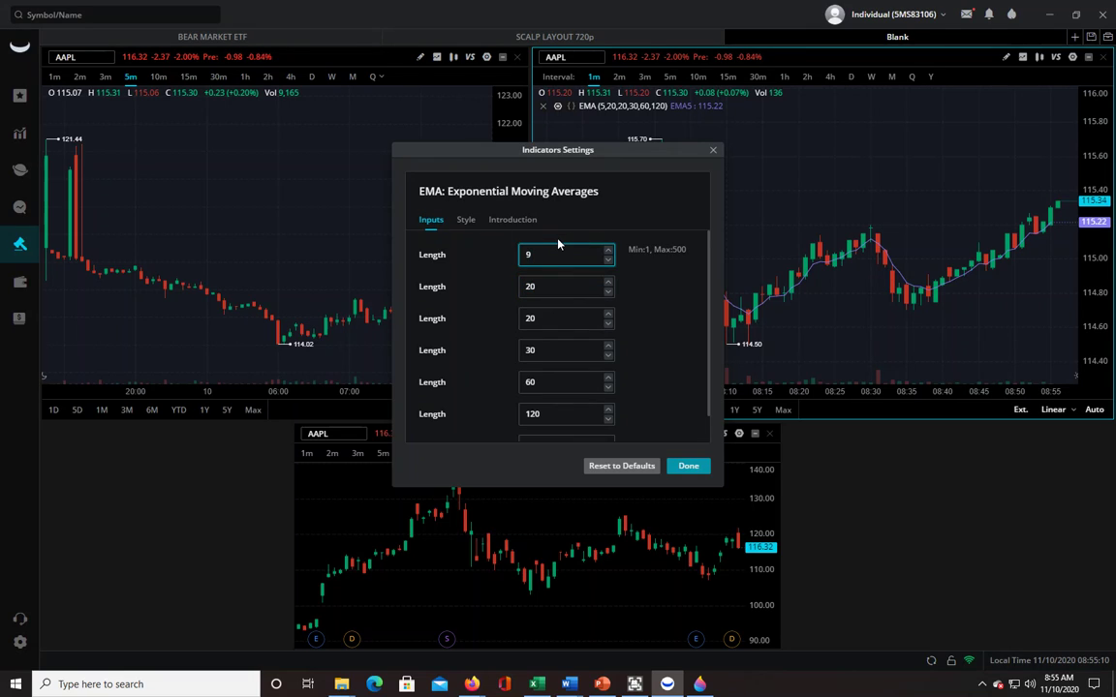
pyautogui.click(577, 287)
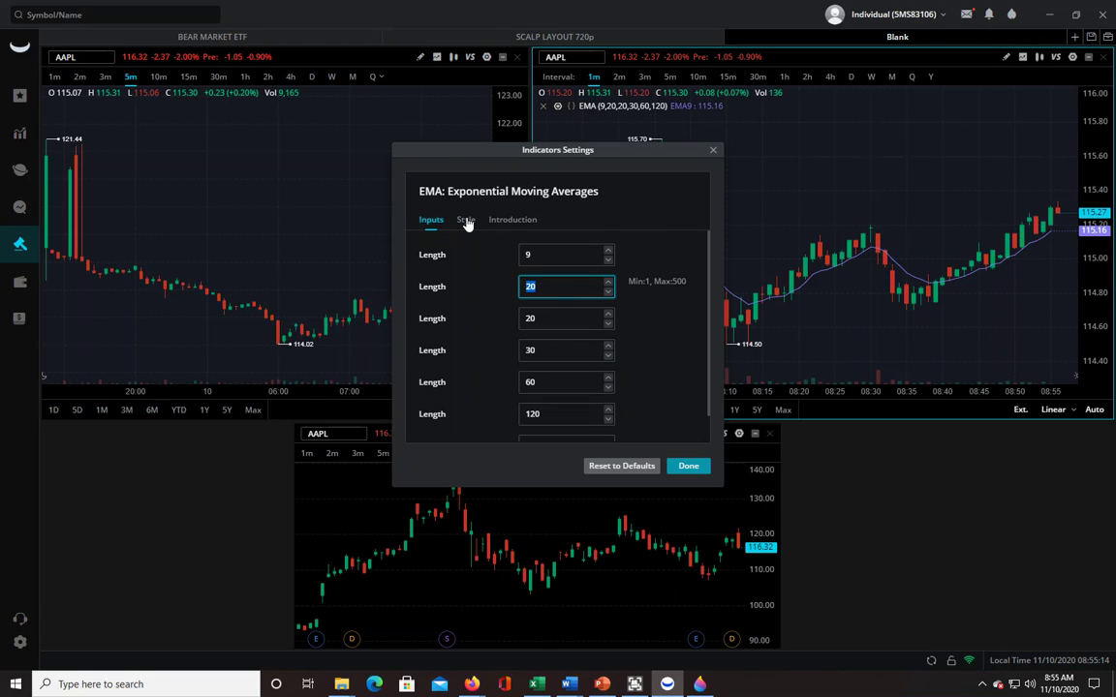
pyautogui.click(696, 467)
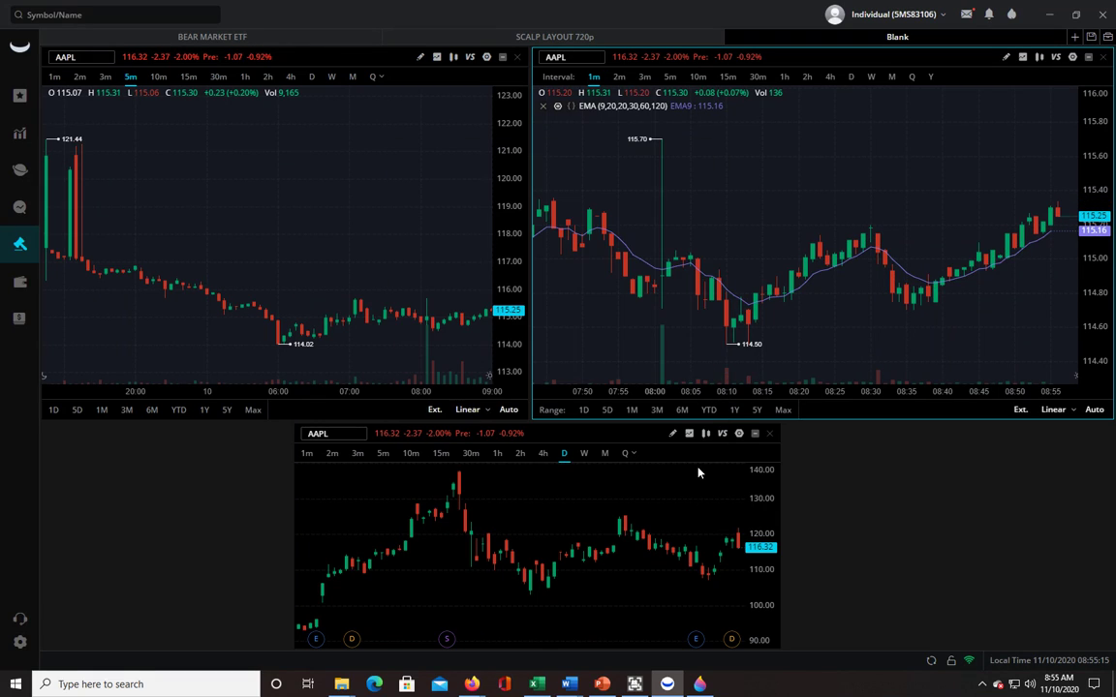
# - Enable the first EMA20 line in the style settings of the 1-minute chart's EMA indicator
pyautogui.click(558, 107)
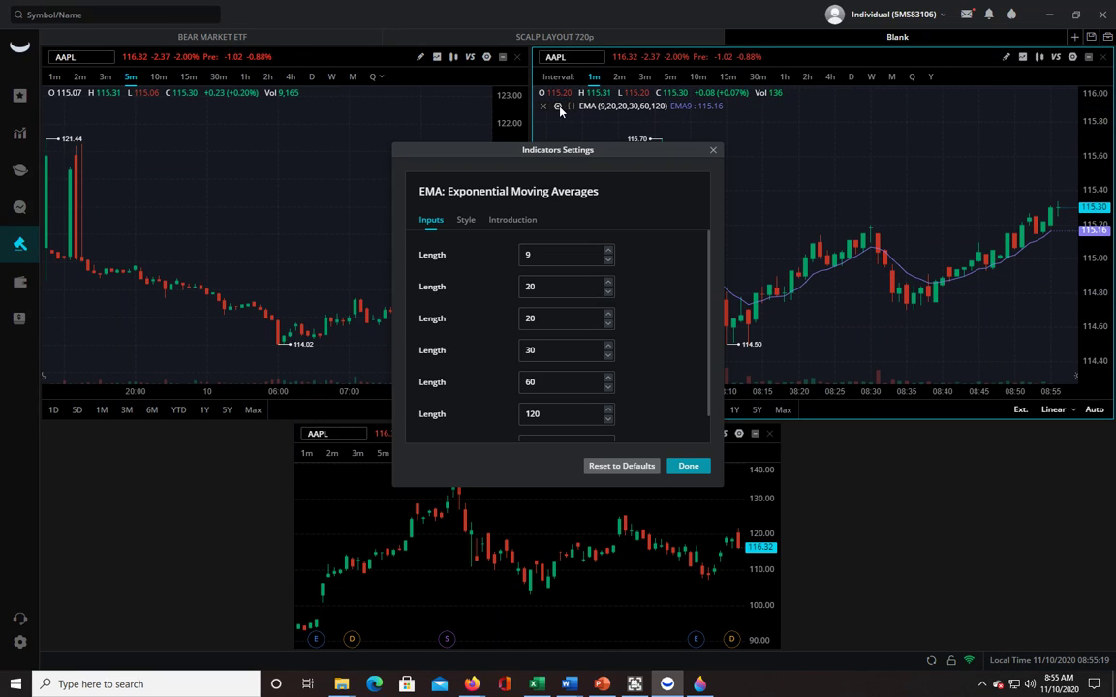
pyautogui.click(468, 223)
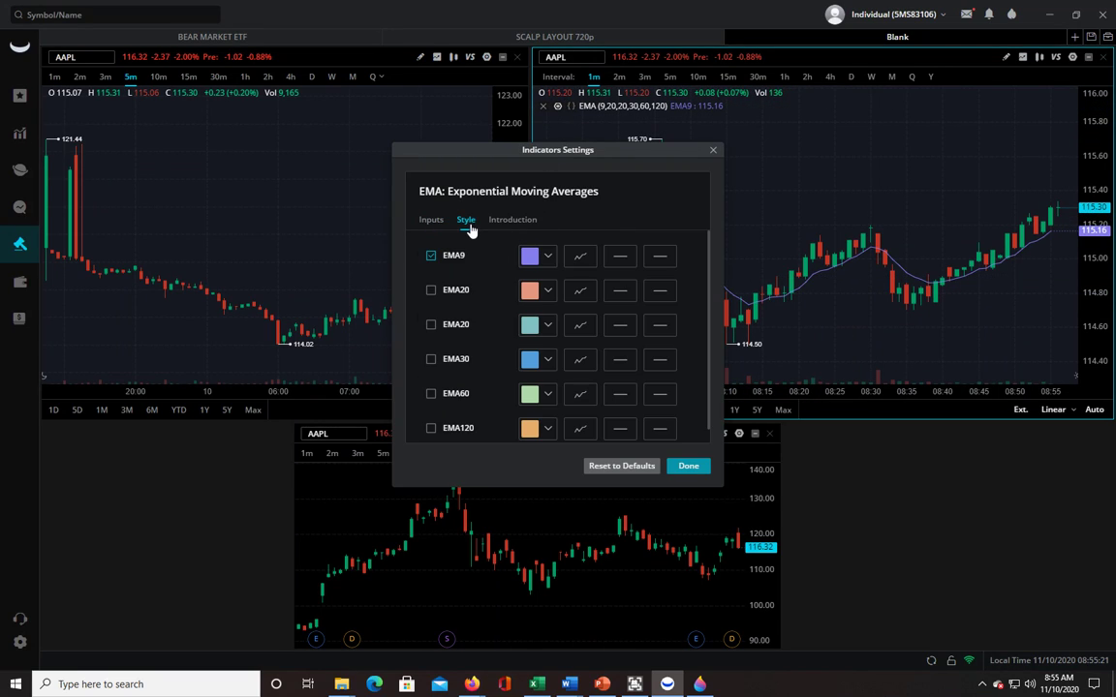
pyautogui.click(431, 291)
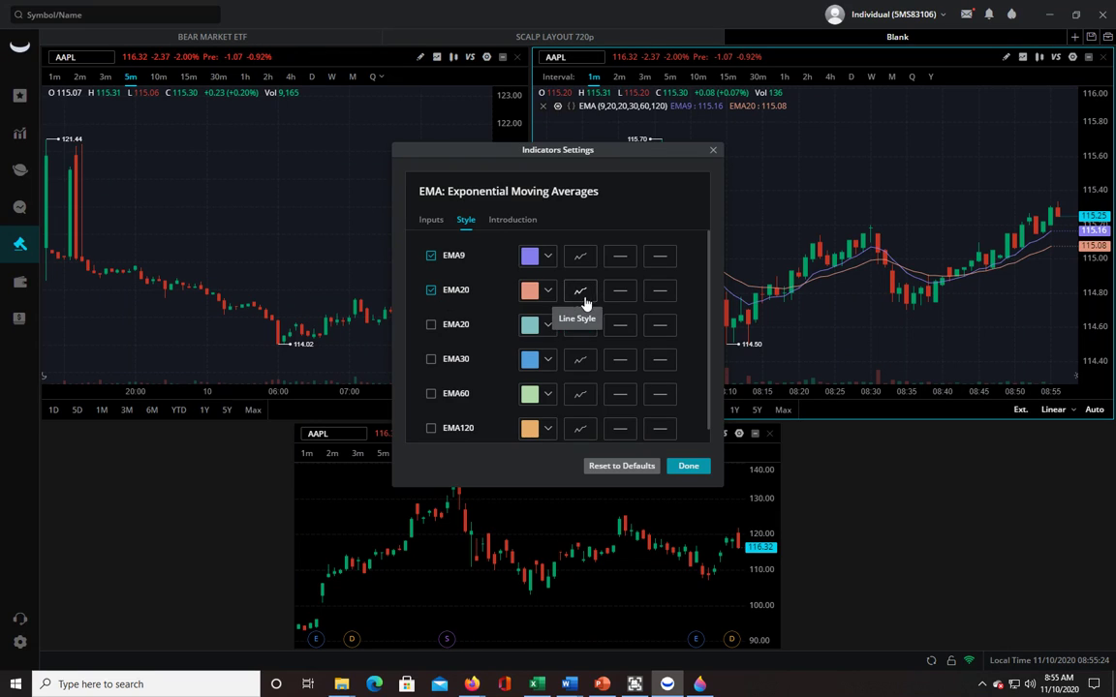
# - Color the EMA9 line red (FE0000) with its opacity reduced to 84
pyautogui.click(533, 256)
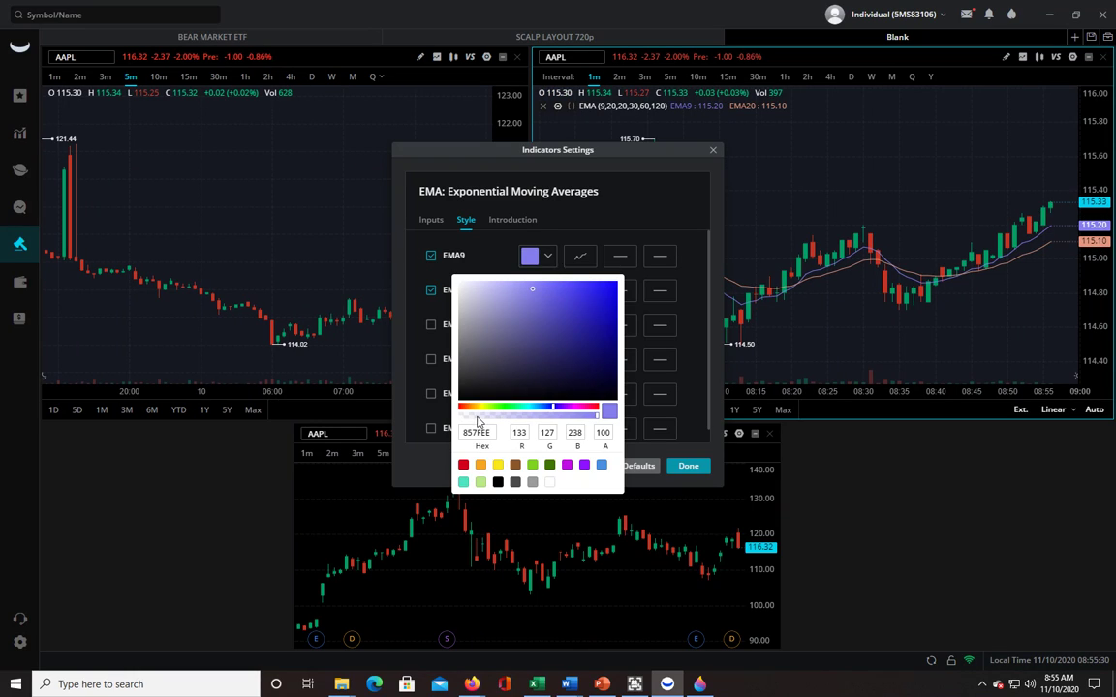
pyautogui.moveTo(465, 409); pyautogui.dragTo(459, 409)
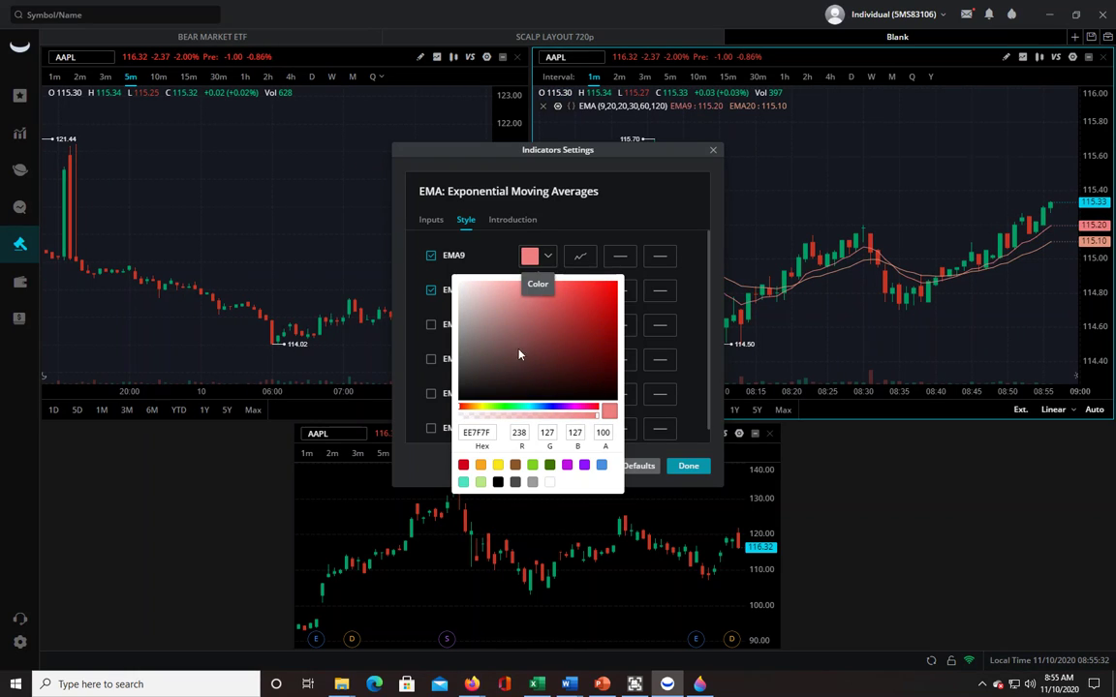
pyautogui.moveTo(532, 293)
pyautogui.mouseDown()
pyautogui.moveTo(470, 288)
pyautogui.moveTo(631, 288)
pyautogui.mouseUp()
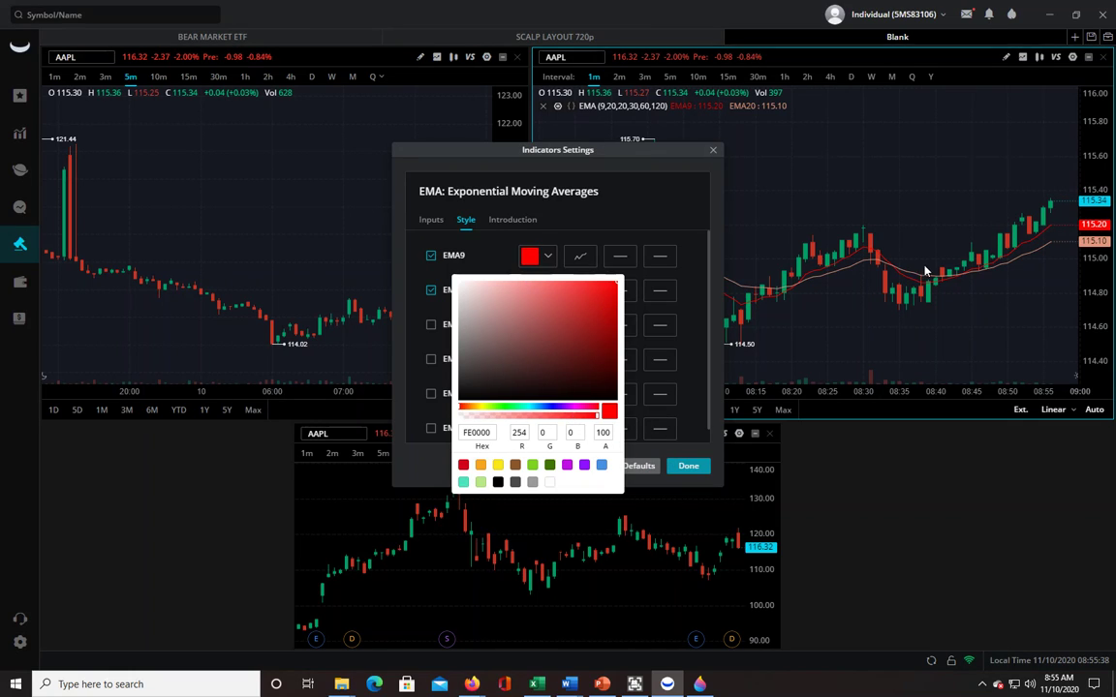
pyautogui.moveTo(596, 415)
pyautogui.mouseDown()
pyautogui.moveTo(520, 418)
pyautogui.moveTo(580, 417)
pyautogui.mouseUp()
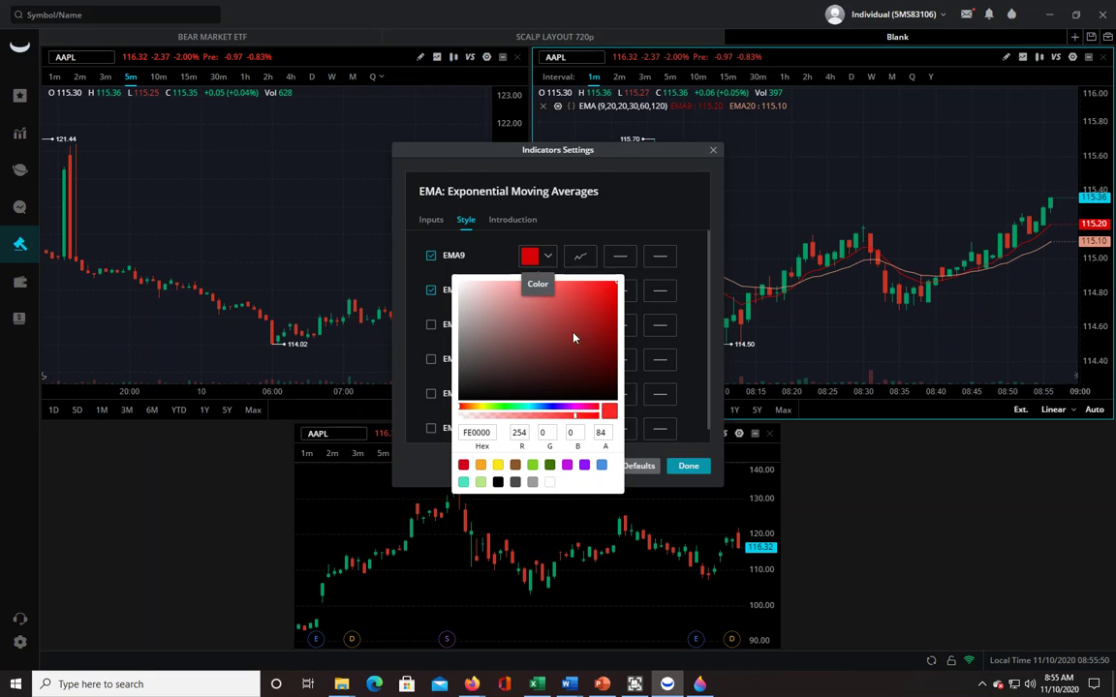
pyautogui.click(631, 211)
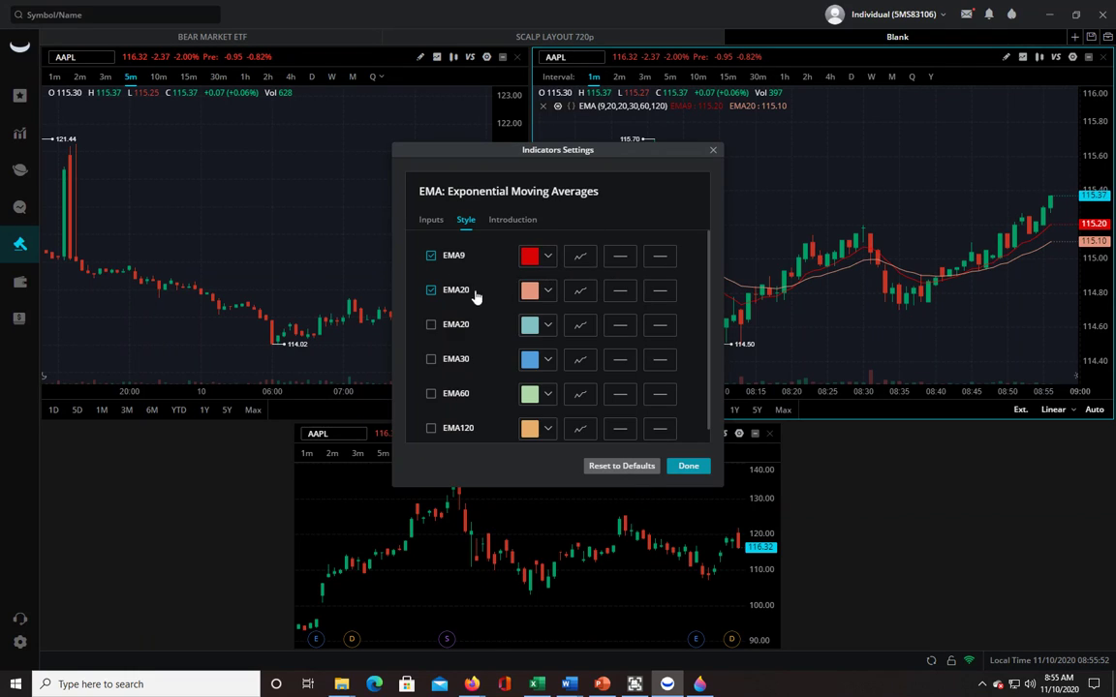
# - Recolor the EMA9 line blue (1E2DFA)
pyautogui.click(528, 292)
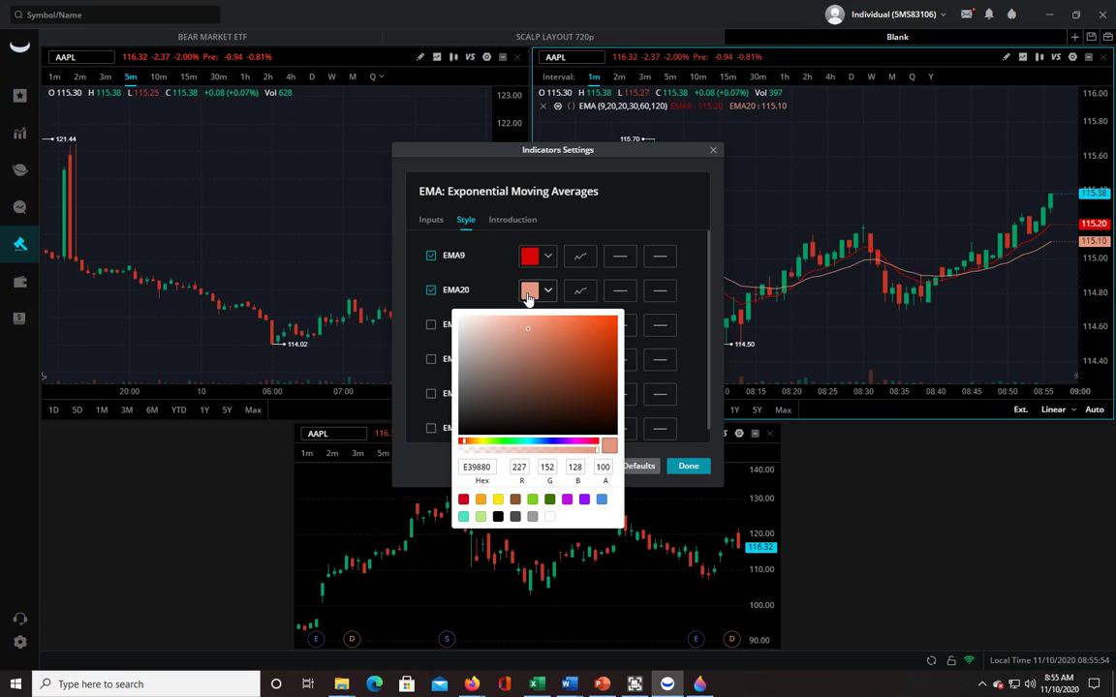
pyautogui.click(528, 256)
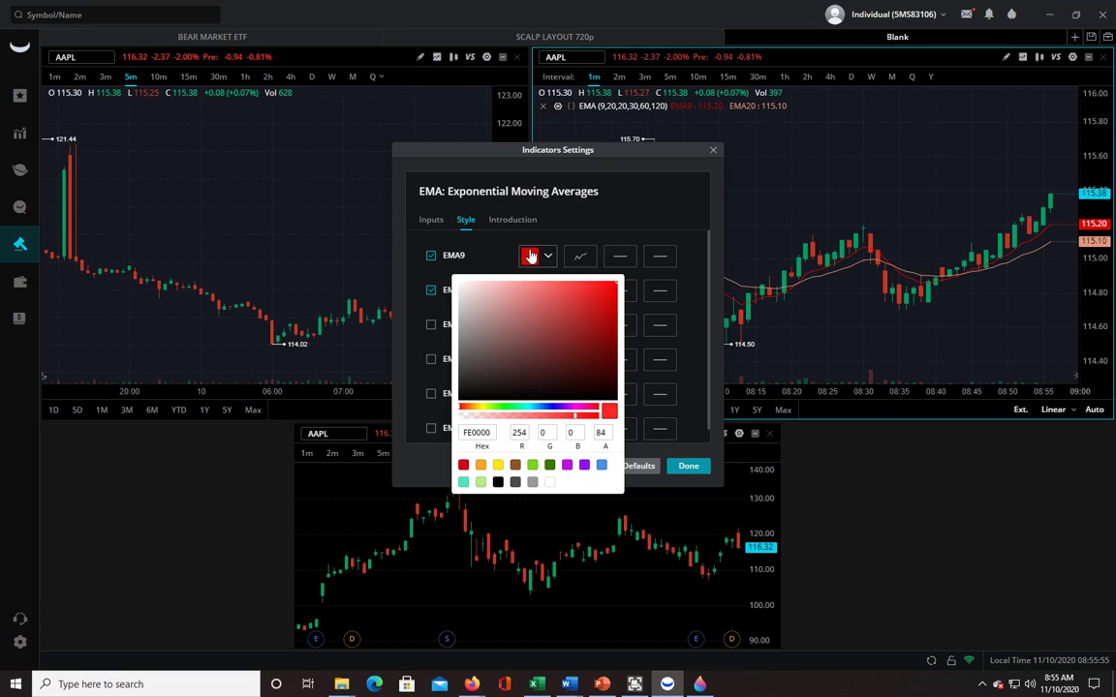
pyautogui.click(550, 406)
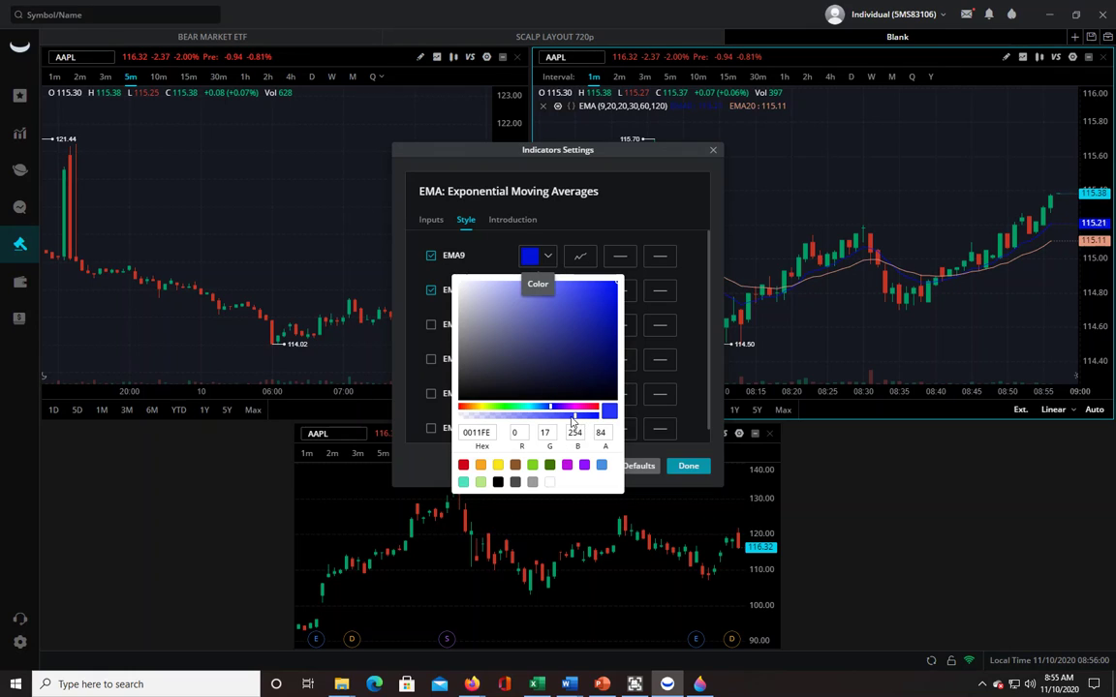
pyautogui.click(597, 282)
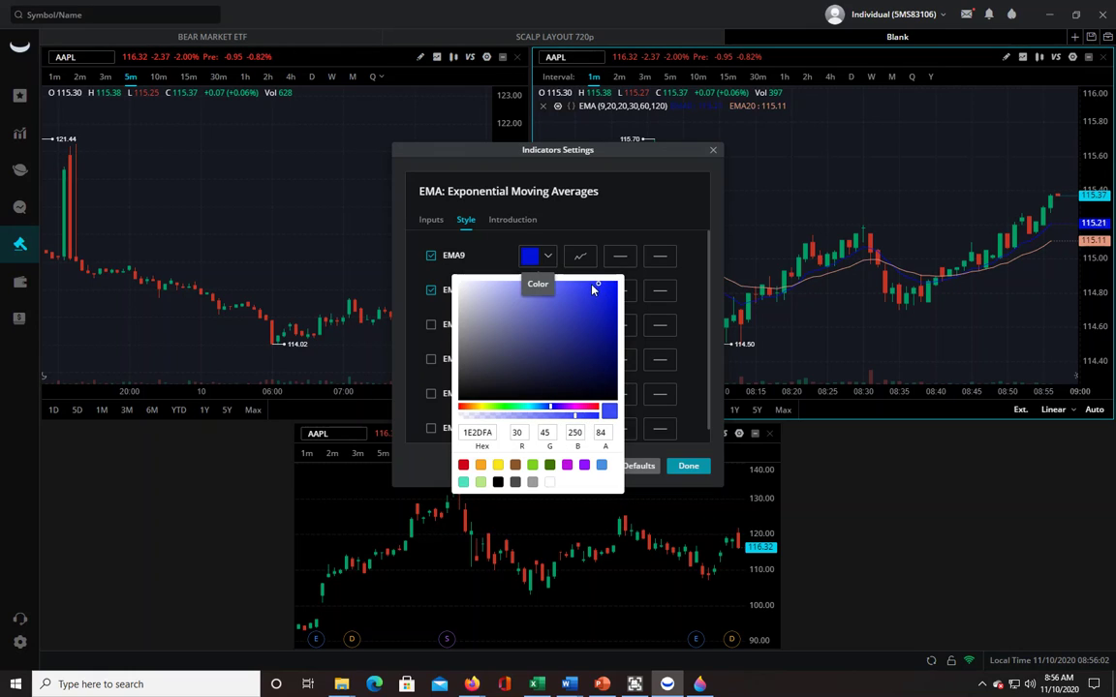
pyautogui.click(659, 219)
# - Color the enabled EMA20 line red (FF0000) at opacity 83 and accept the indicator settings
pyautogui.click(528, 292)
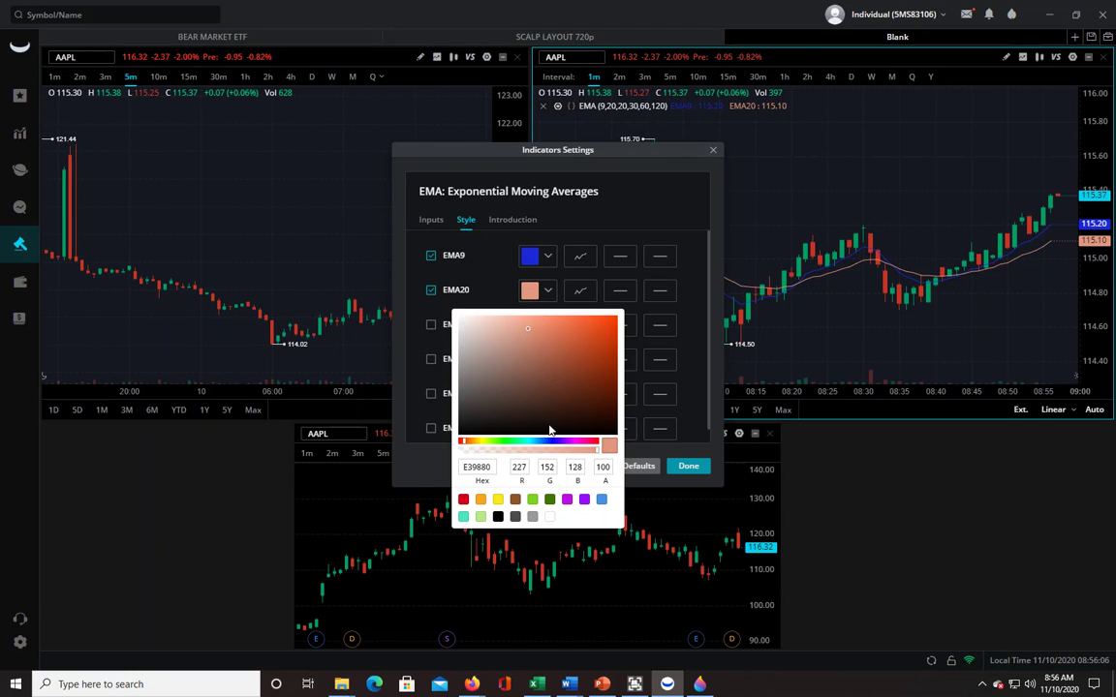
pyautogui.click(462, 444)
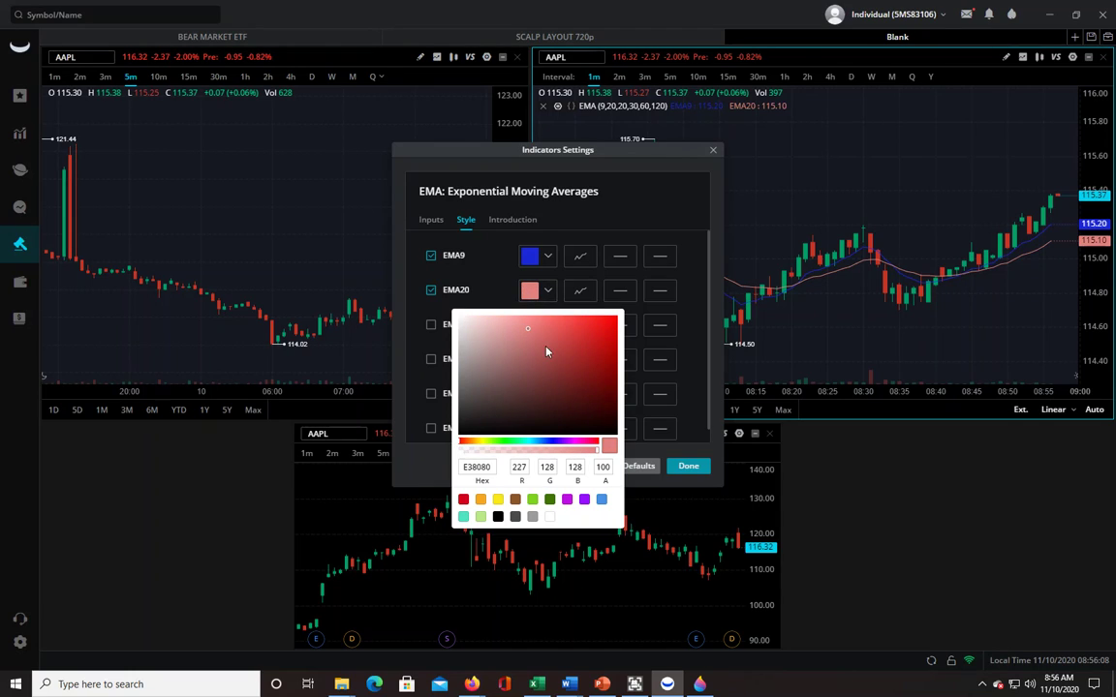
pyautogui.moveTo(528, 333); pyautogui.dragTo(620, 315)
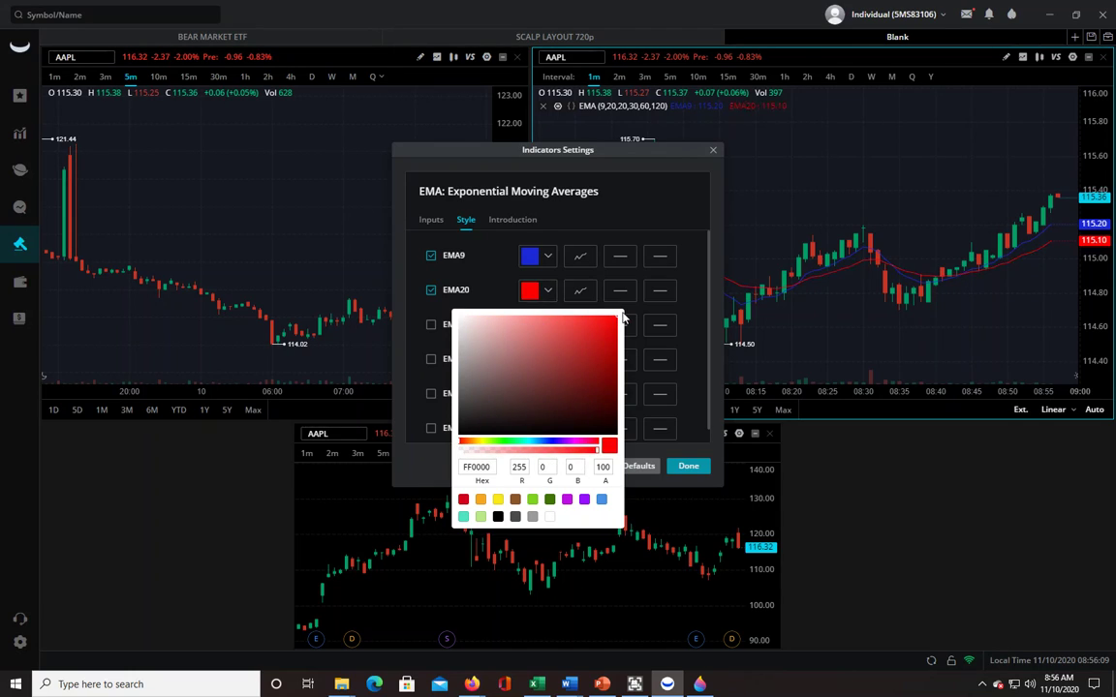
pyautogui.click(584, 451)
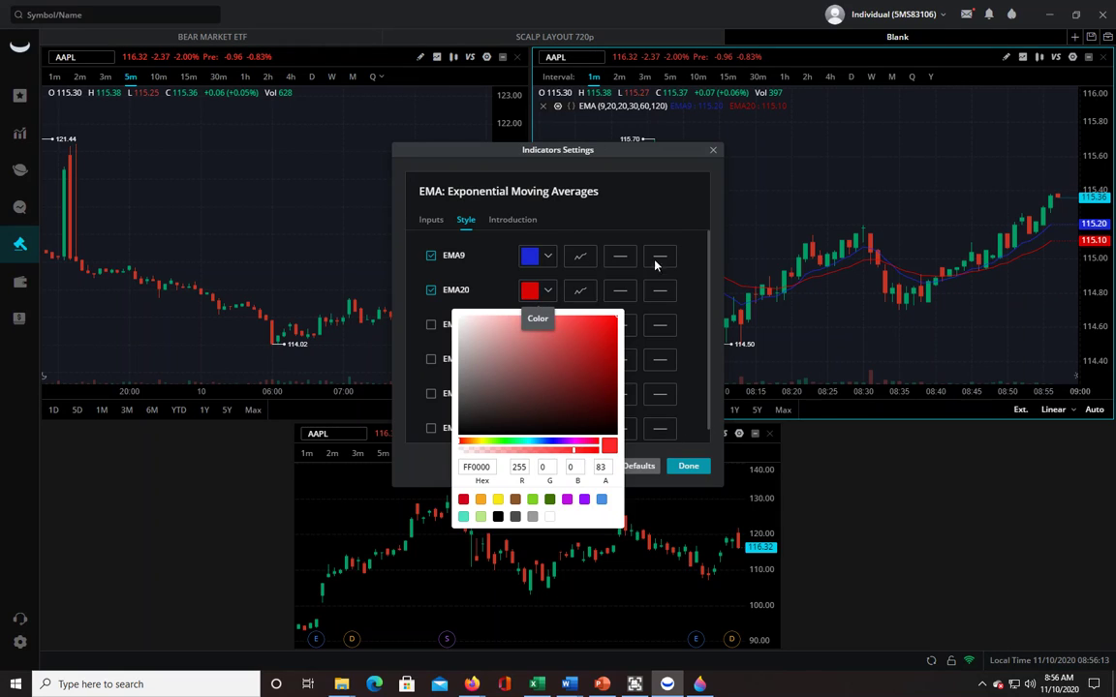
pyautogui.click(668, 215)
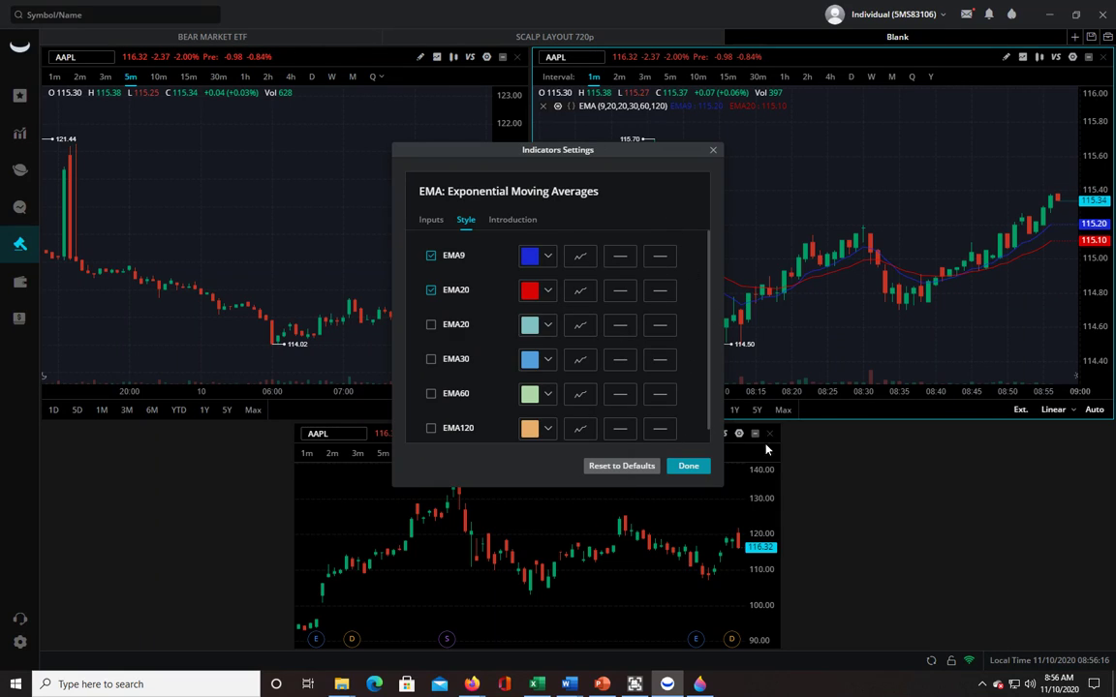
pyautogui.click(688, 466)
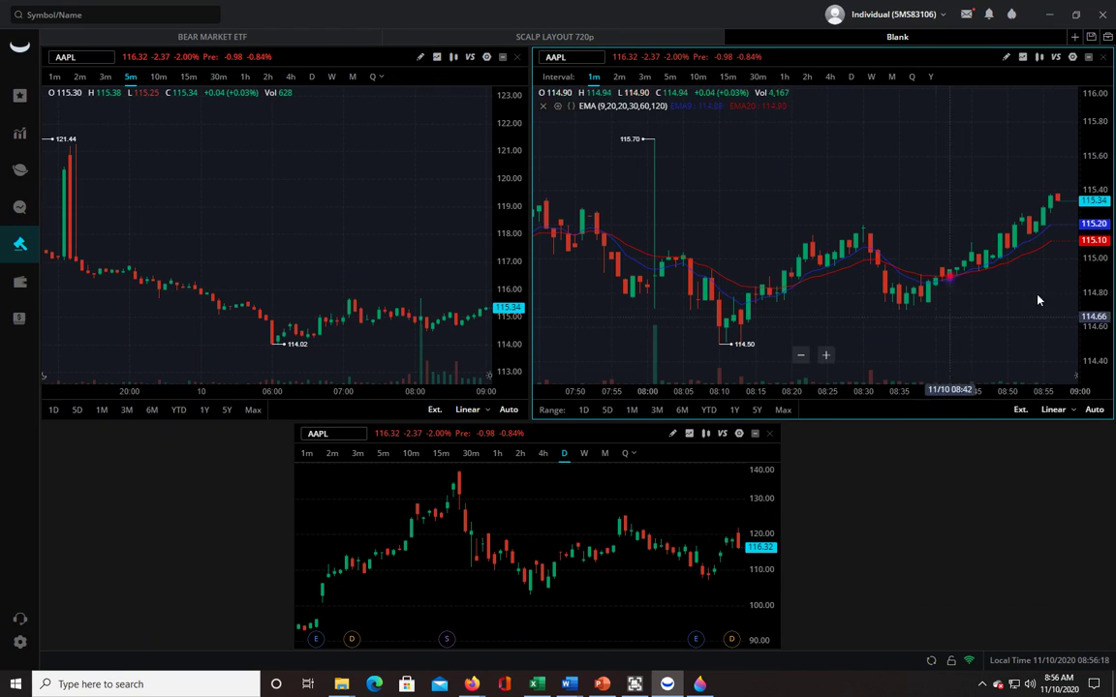
# - Add the VWAP indicator to the 1-minute AAPL chart alongside the EMA lines
pyautogui.moveTo(1097, 322); pyautogui.dragTo(1092, 291)
pyautogui.moveTo(957, 221); pyautogui.dragTo(954, 199)
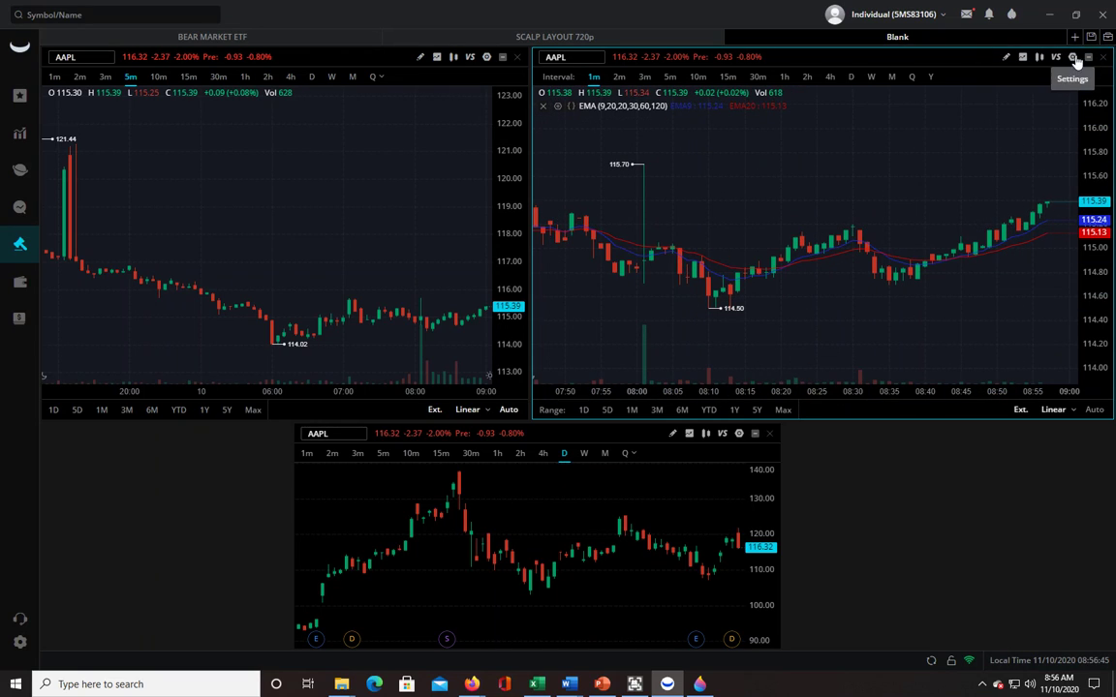
pyautogui.click(1022, 60)
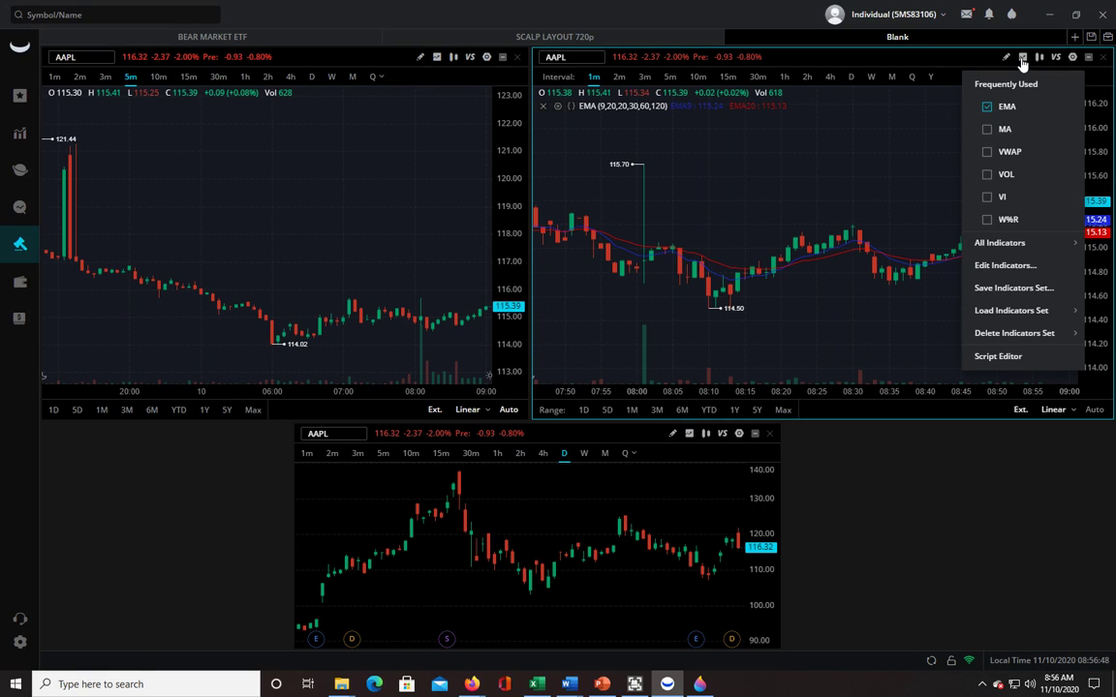
pyautogui.click(987, 153)
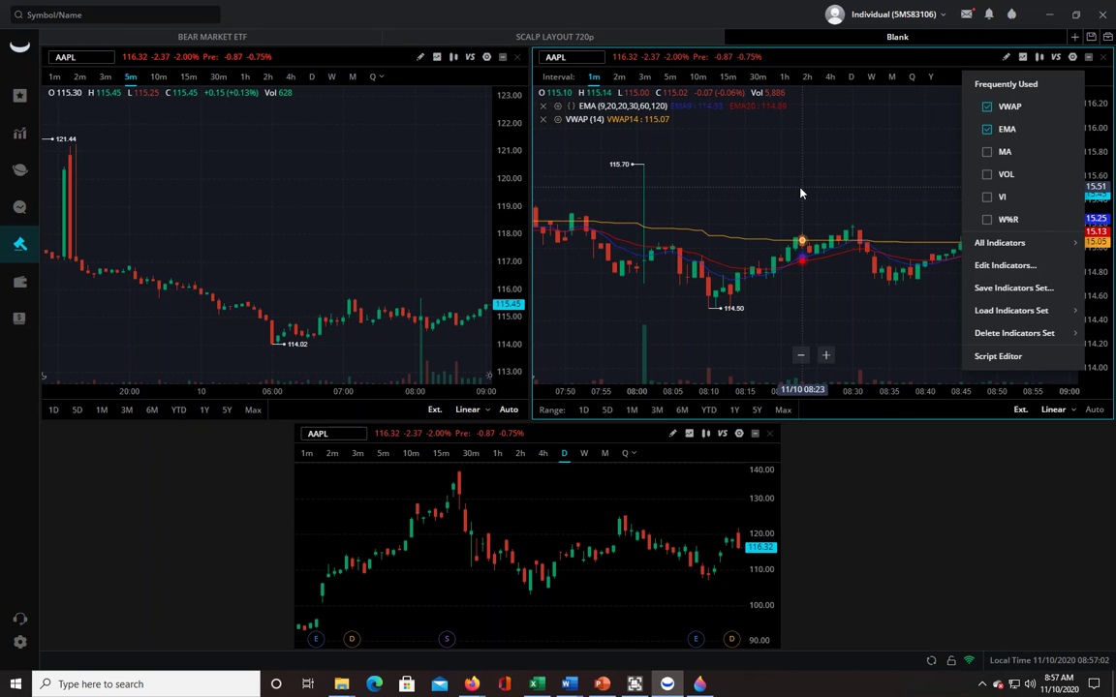
pyautogui.click(639, 135)
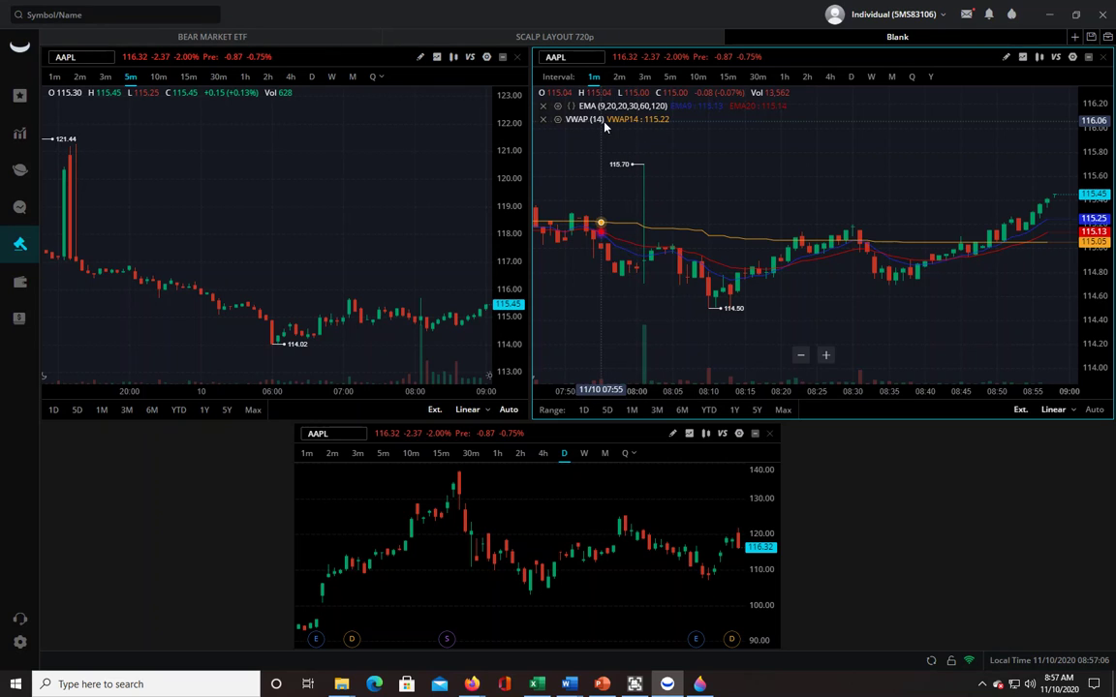
pyautogui.moveTo(1097, 272); pyautogui.dragTo(1099, 334)
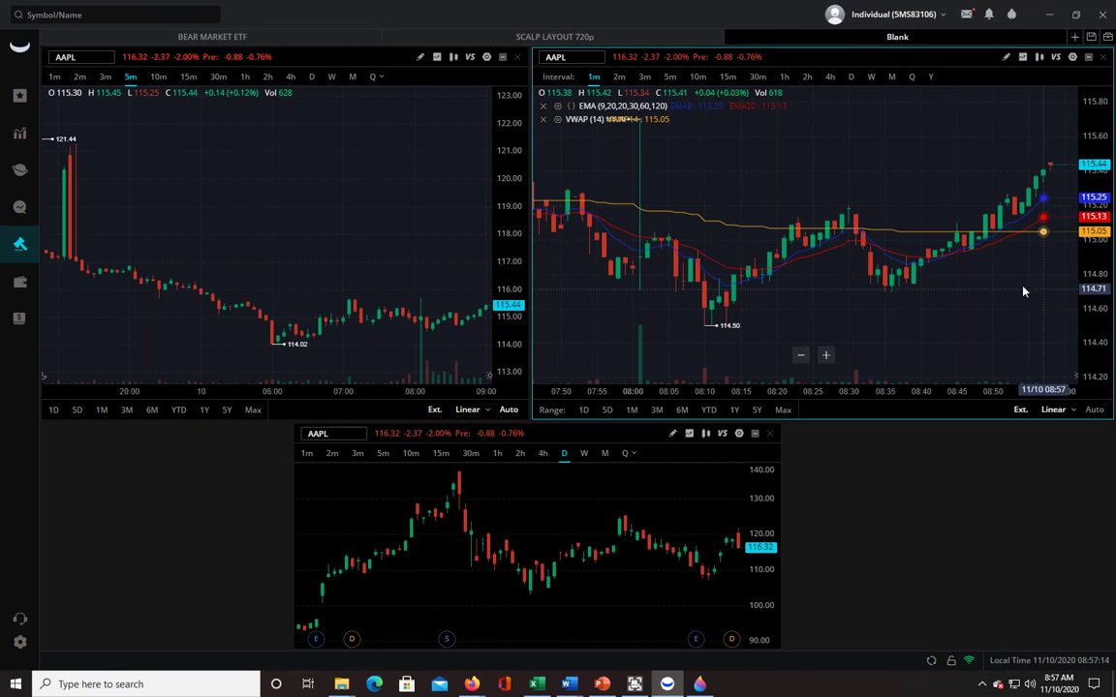
pyautogui.moveTo(1032, 294); pyautogui.dragTo(947, 279)
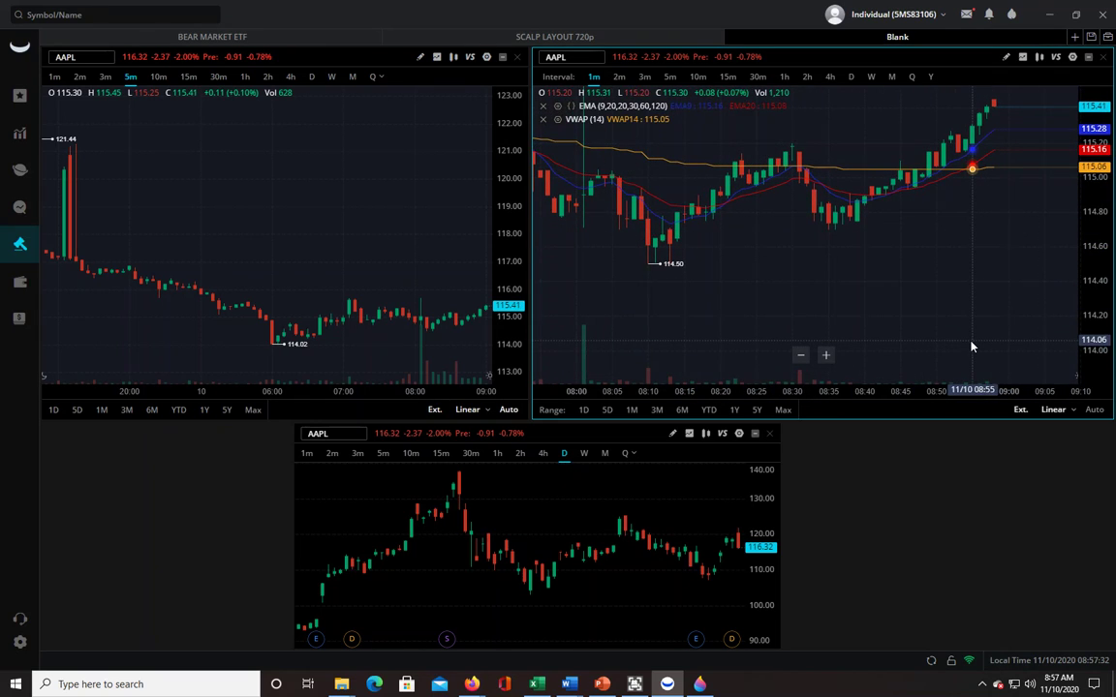
# - Examine the earlier price action on the 1-minute AAPL chart in relation to the EMA9, EMA20 and VWAP lines
pyautogui.scroll(5, 872, 324)
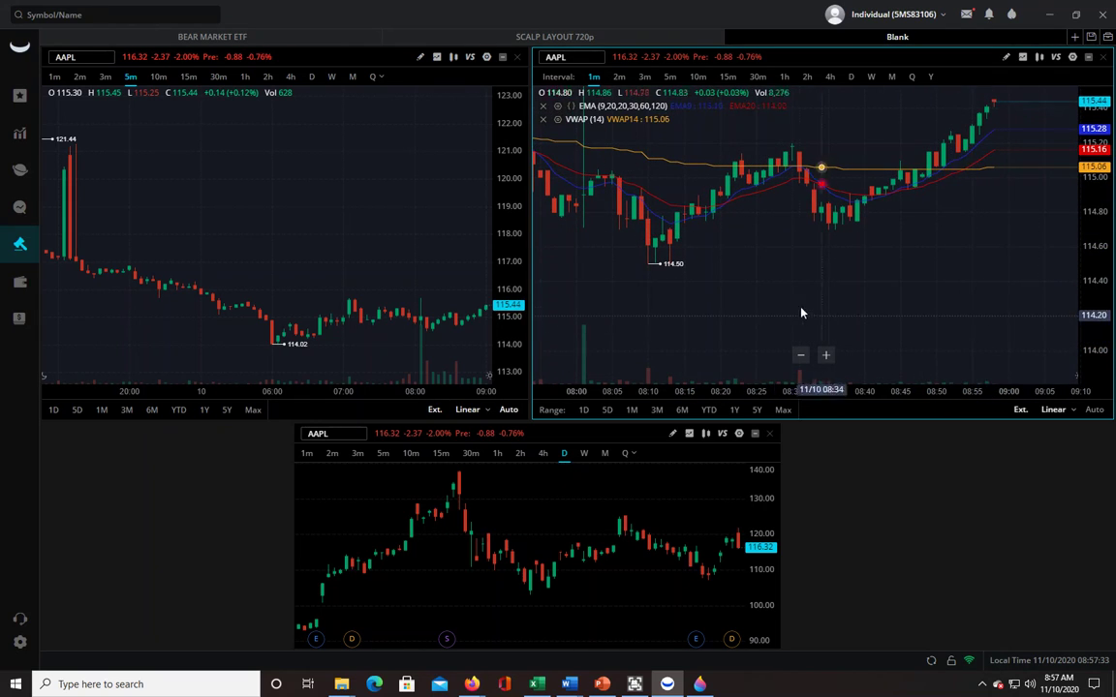
pyautogui.scroll(-5, 928, 315)
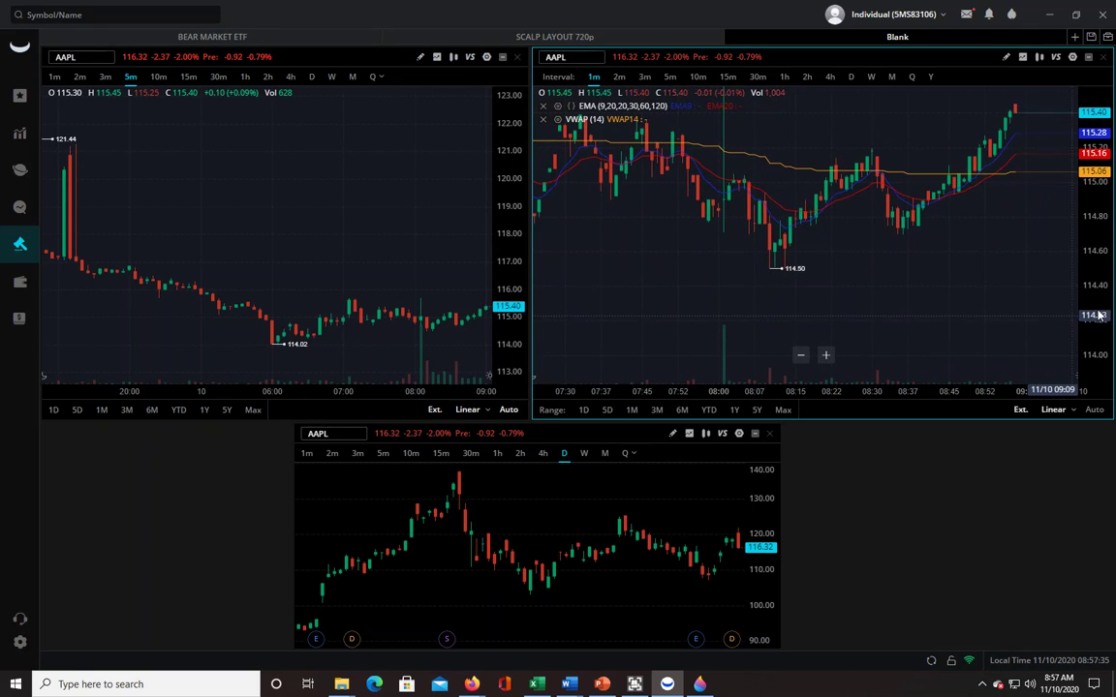
pyautogui.scroll(5, 801, 247)
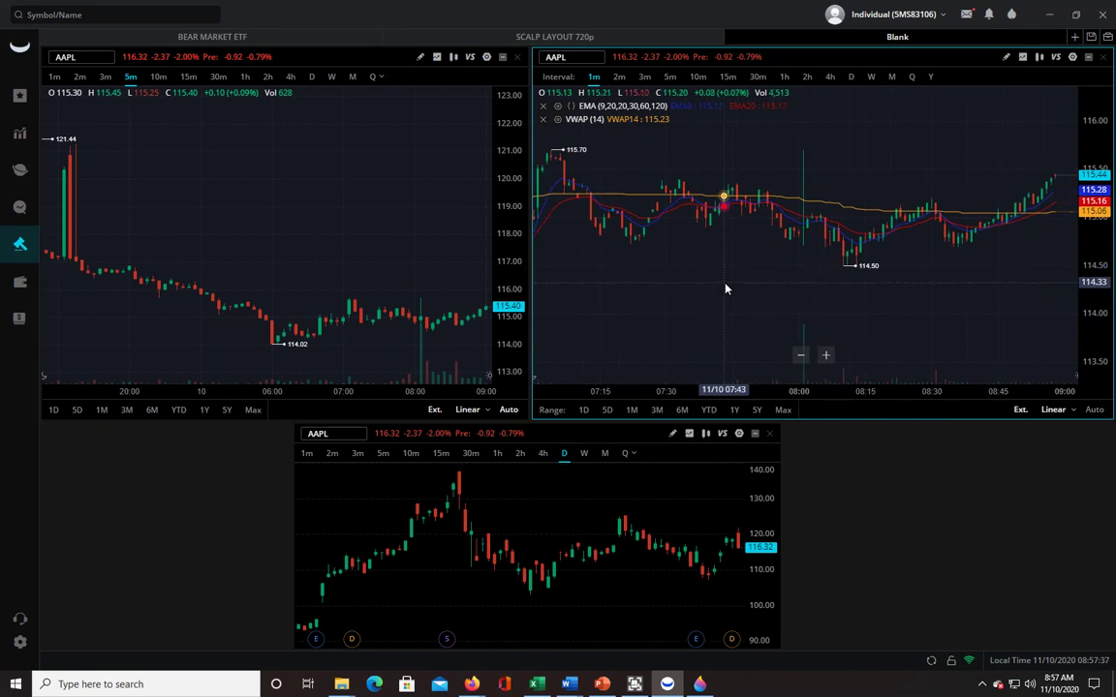
pyautogui.scroll(8, 672, 281)
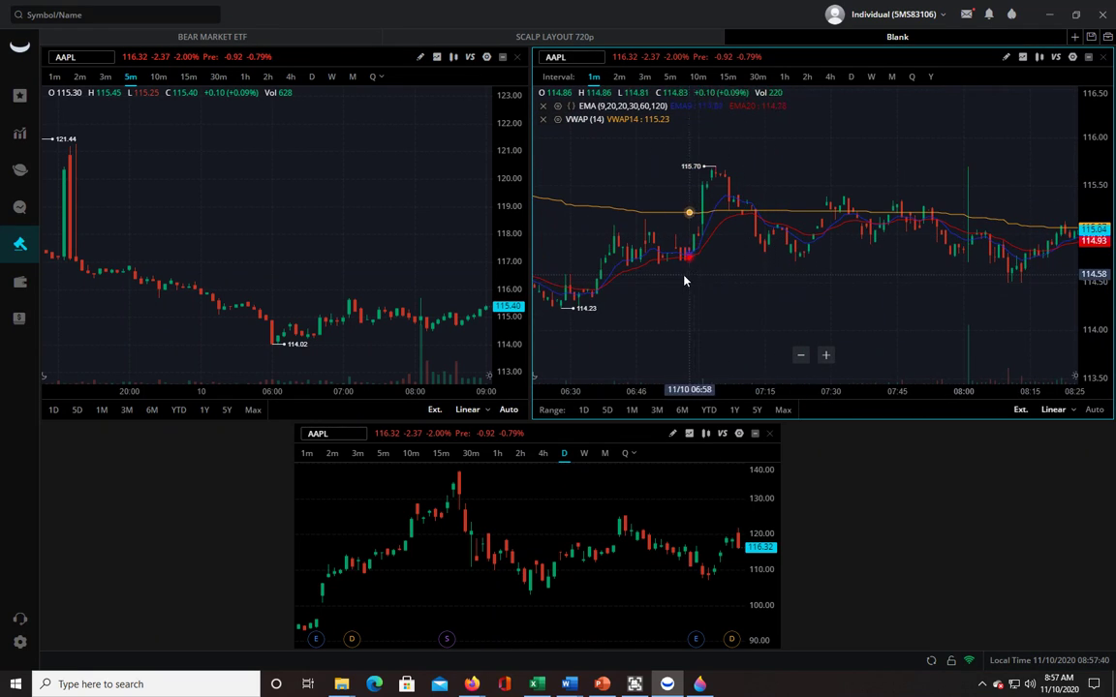
pyautogui.scroll(4, 711, 280)
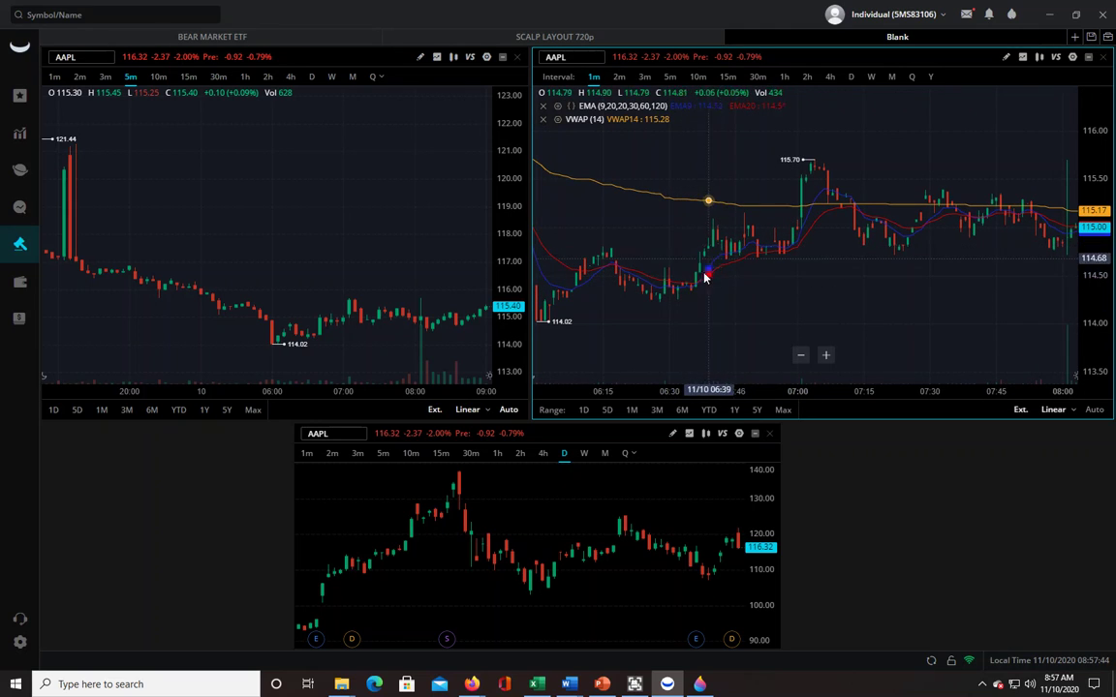
pyautogui.scroll(6, 765, 276)
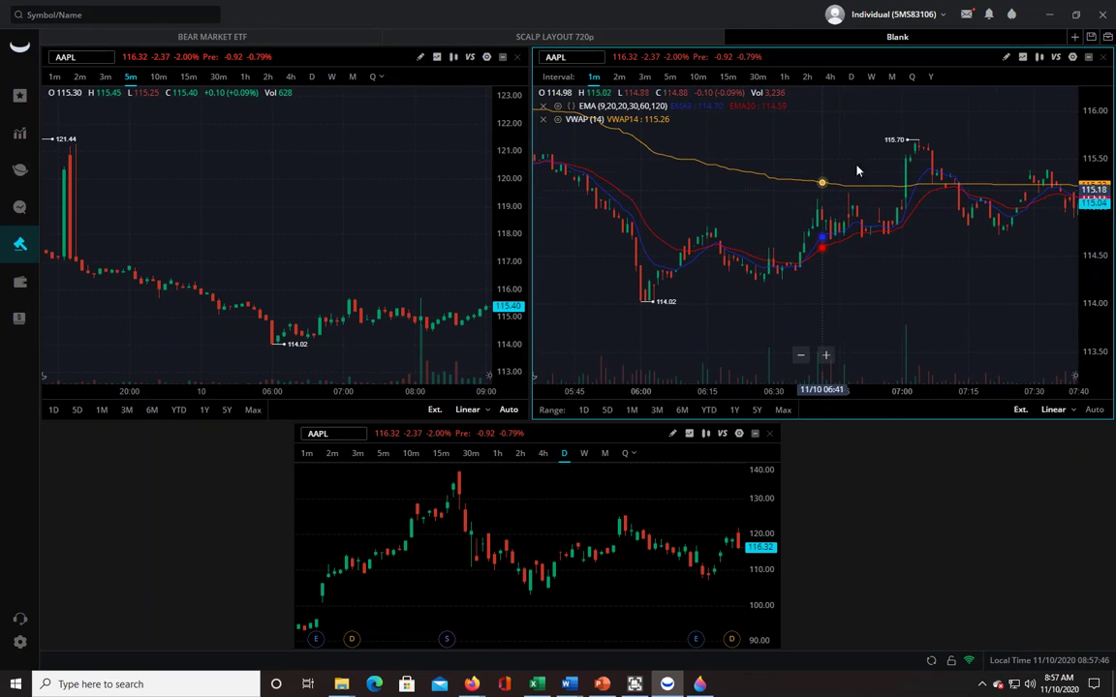
pyautogui.moveTo(659, 203); pyautogui.dragTo(903, 253)
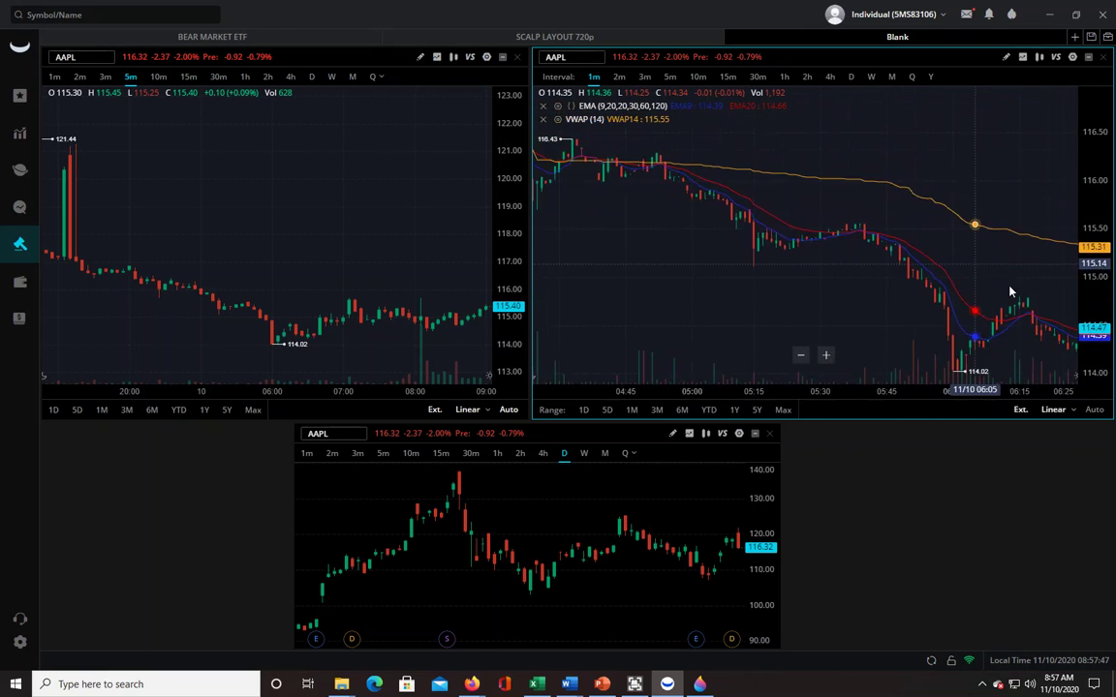
pyautogui.moveTo(611, 250); pyautogui.dragTo(951, 261)
pyautogui.moveTo(804, 316); pyautogui.dragTo(877, 316)
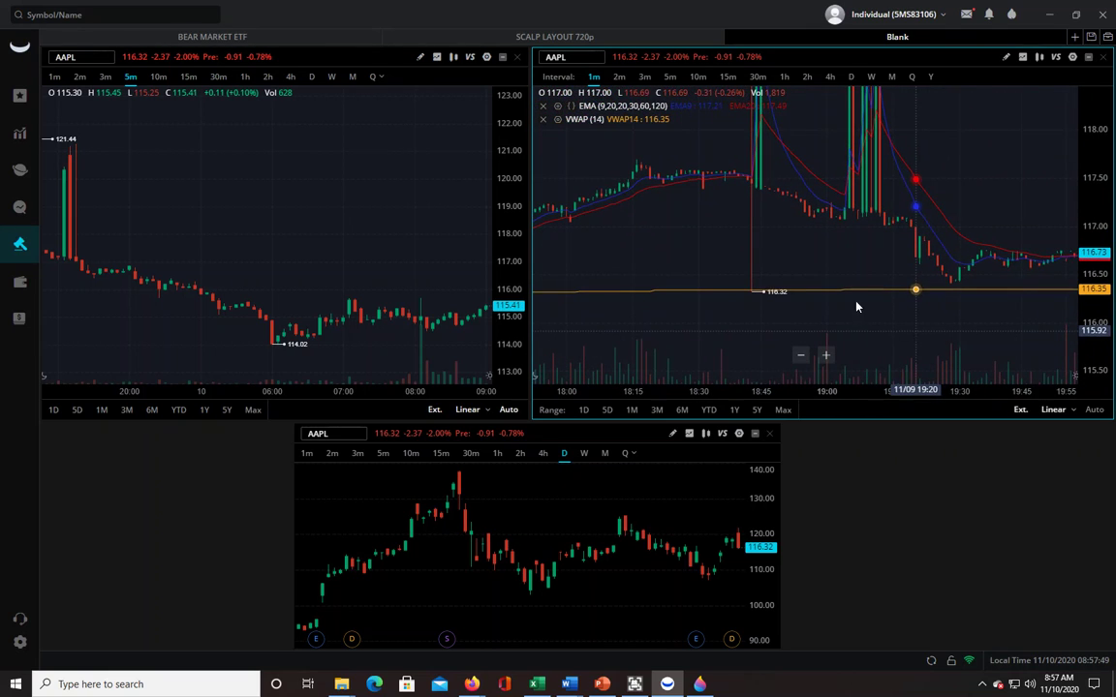
pyautogui.moveTo(698, 262); pyautogui.dragTo(1001, 257)
pyautogui.moveTo(770, 269); pyautogui.dragTo(998, 264)
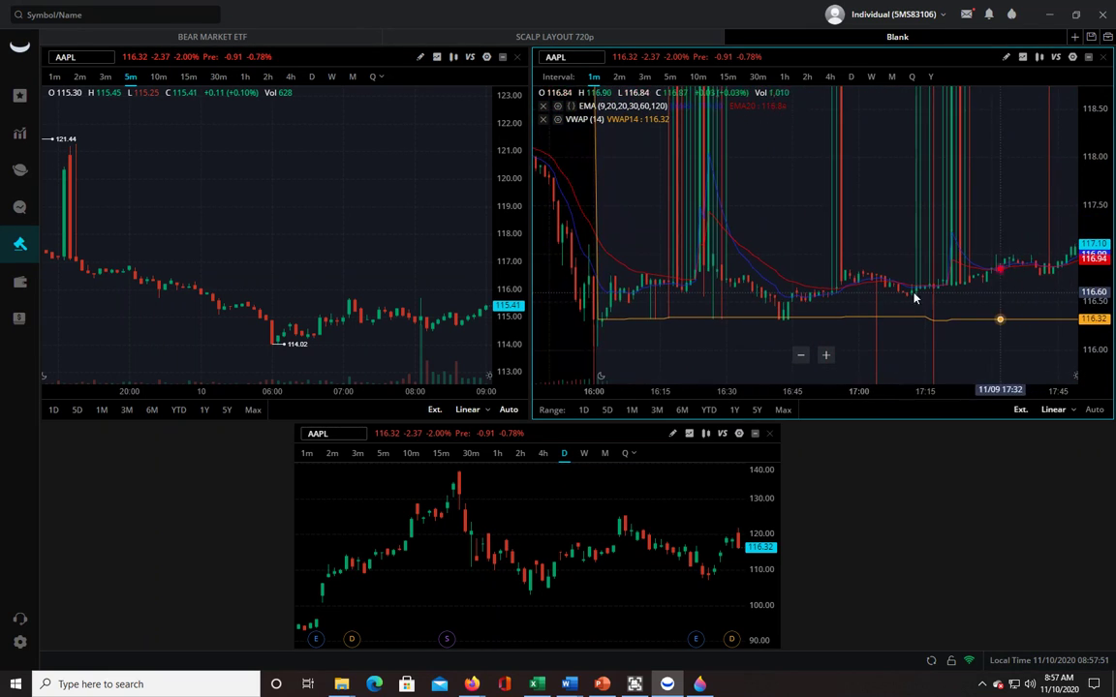
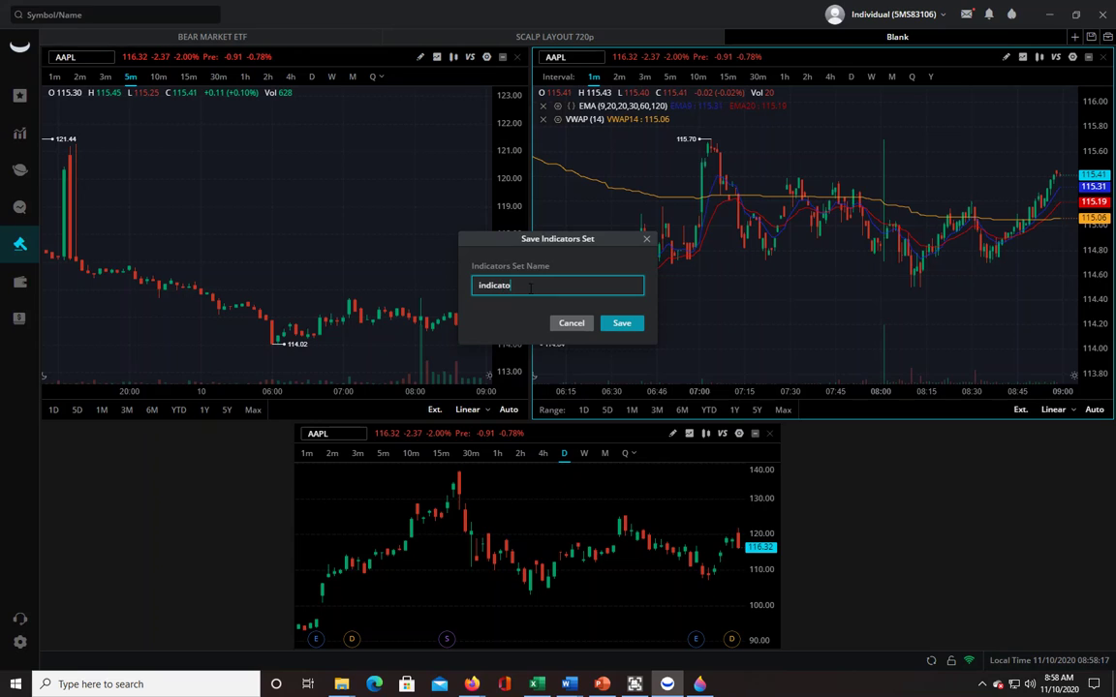
# - Save the 1-minute chart's indicators as a set named "indicators" and load that set into the 5-minute AAPL chart
pyautogui.click(620, 323)
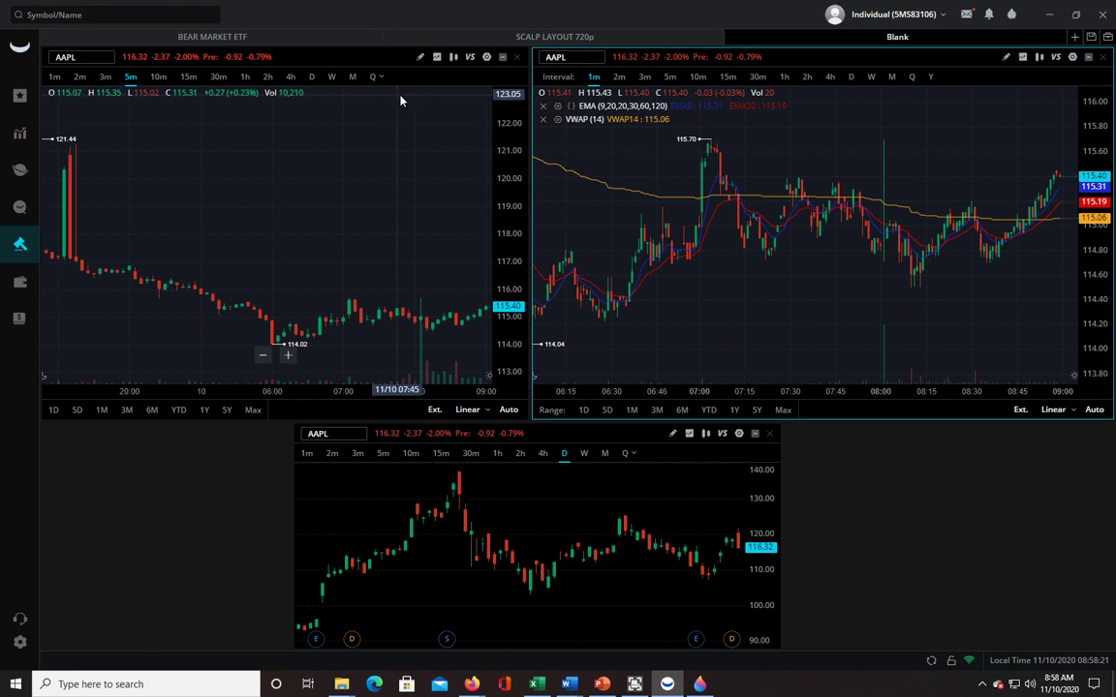
pyautogui.click(437, 59)
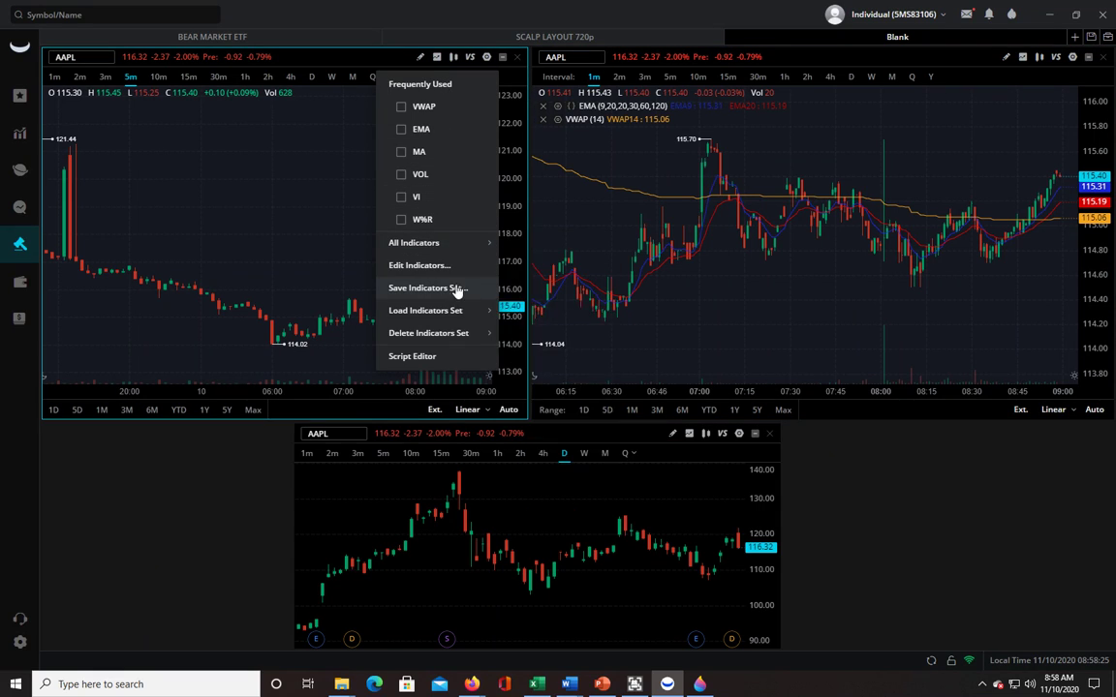
pyautogui.moveTo(460, 311)
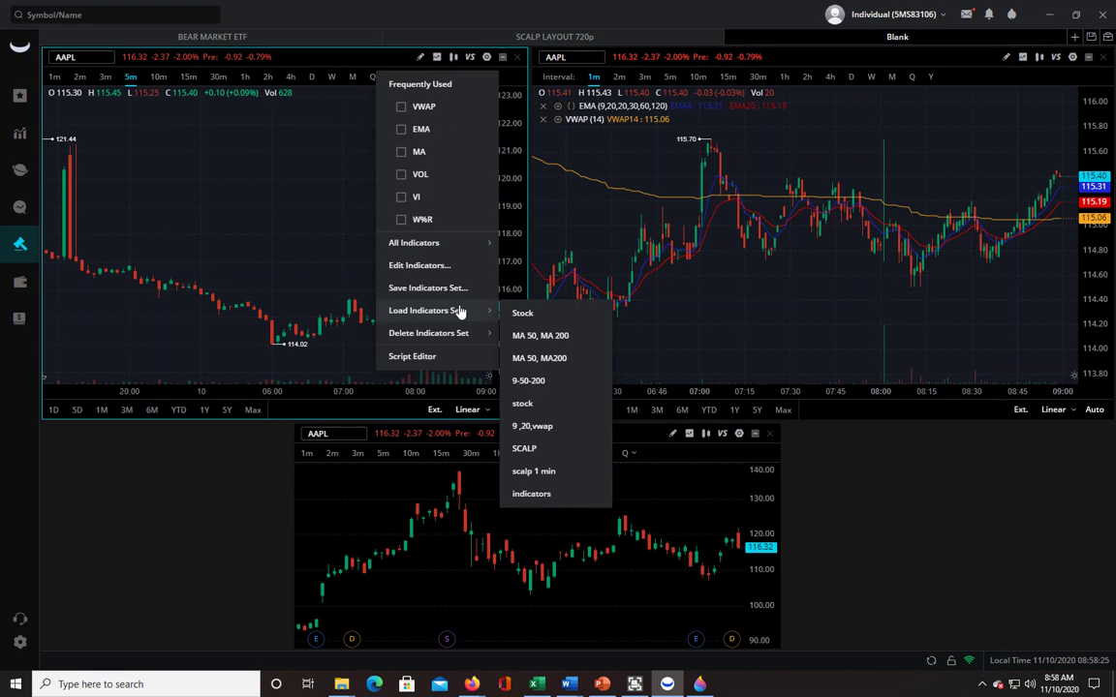
pyautogui.click(534, 498)
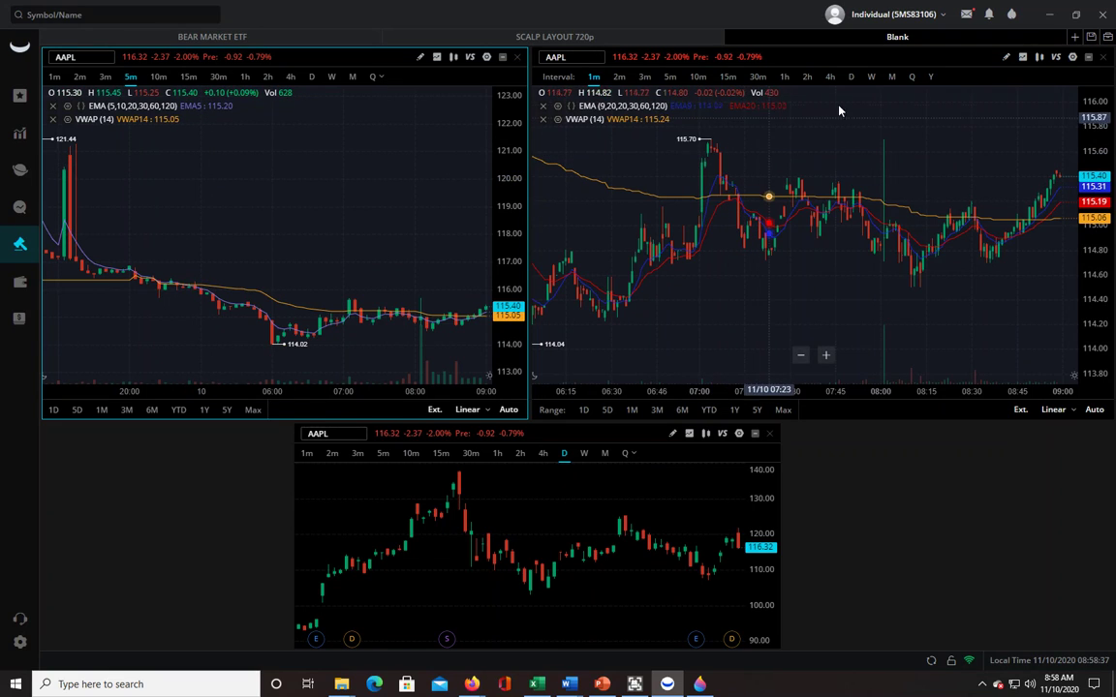
# - Try the MA and VOL indicators on the 1-minute AAPL chart and remove both again
pyautogui.click(1022, 57)
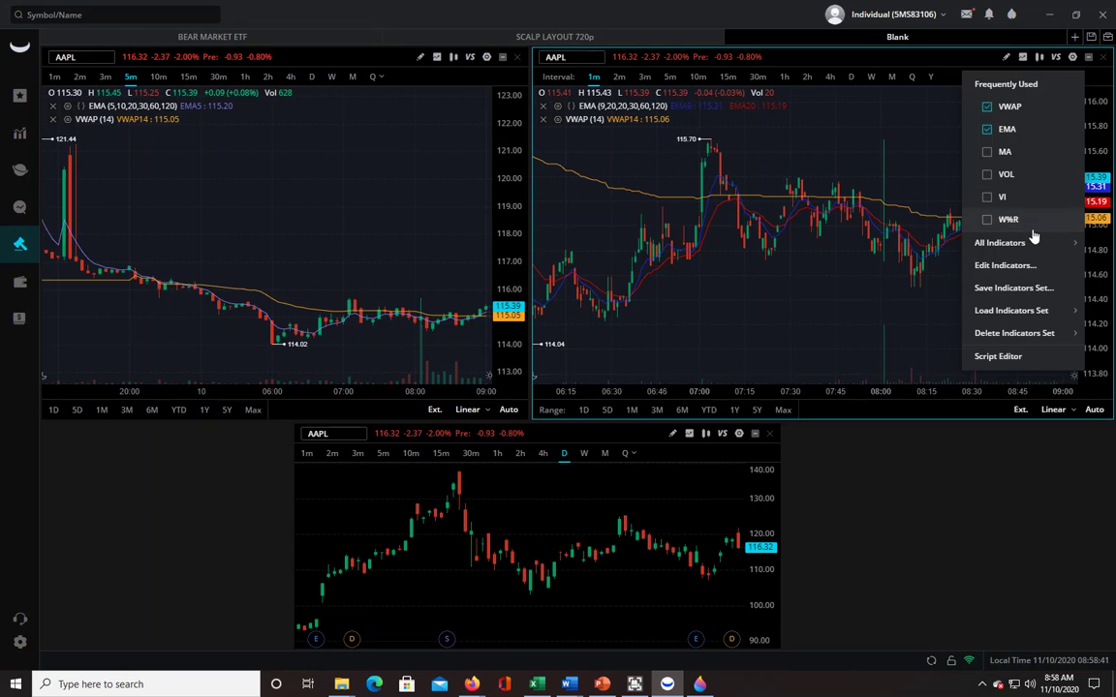
pyautogui.click(987, 153)
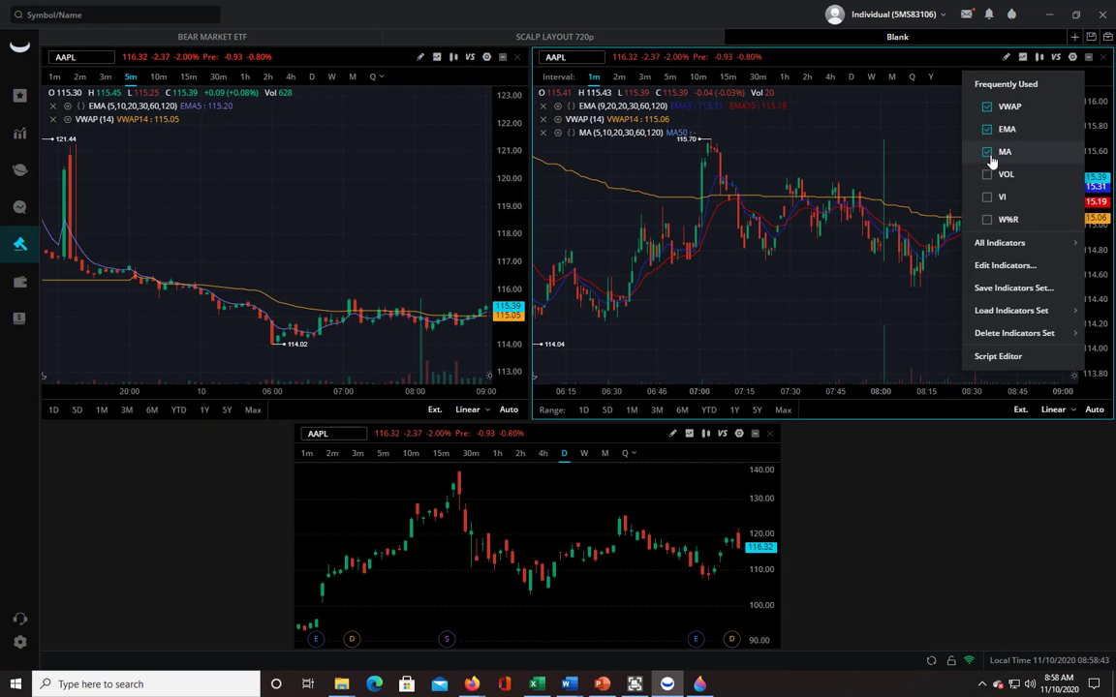
pyautogui.click(987, 174)
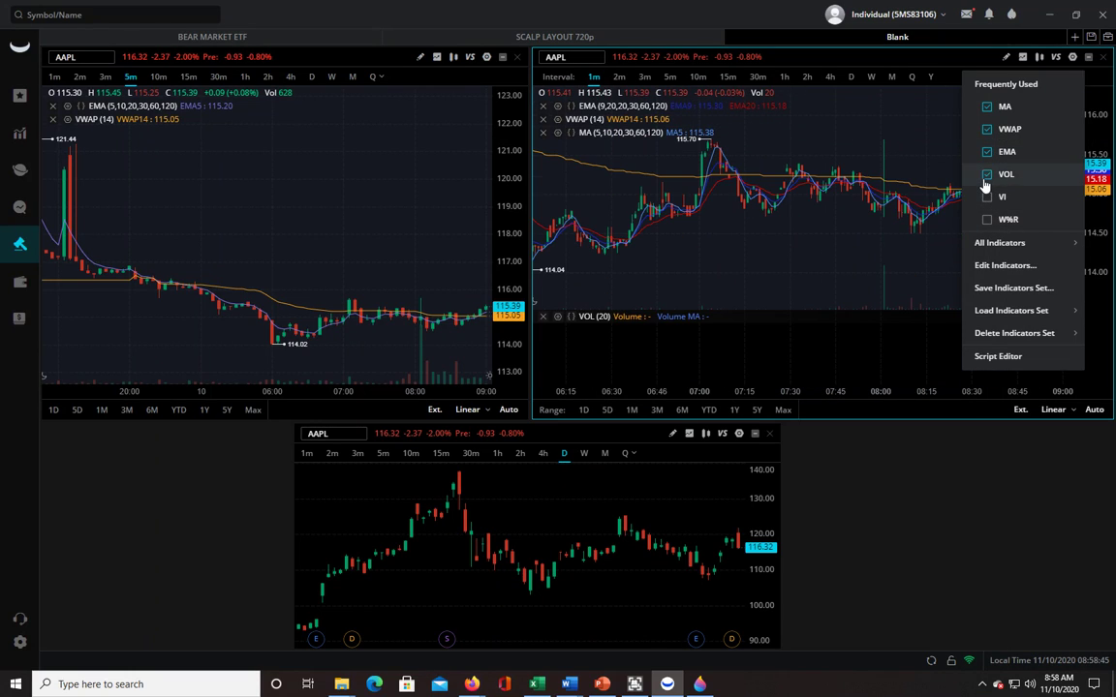
pyautogui.click(988, 129)
pyautogui.click(987, 107)
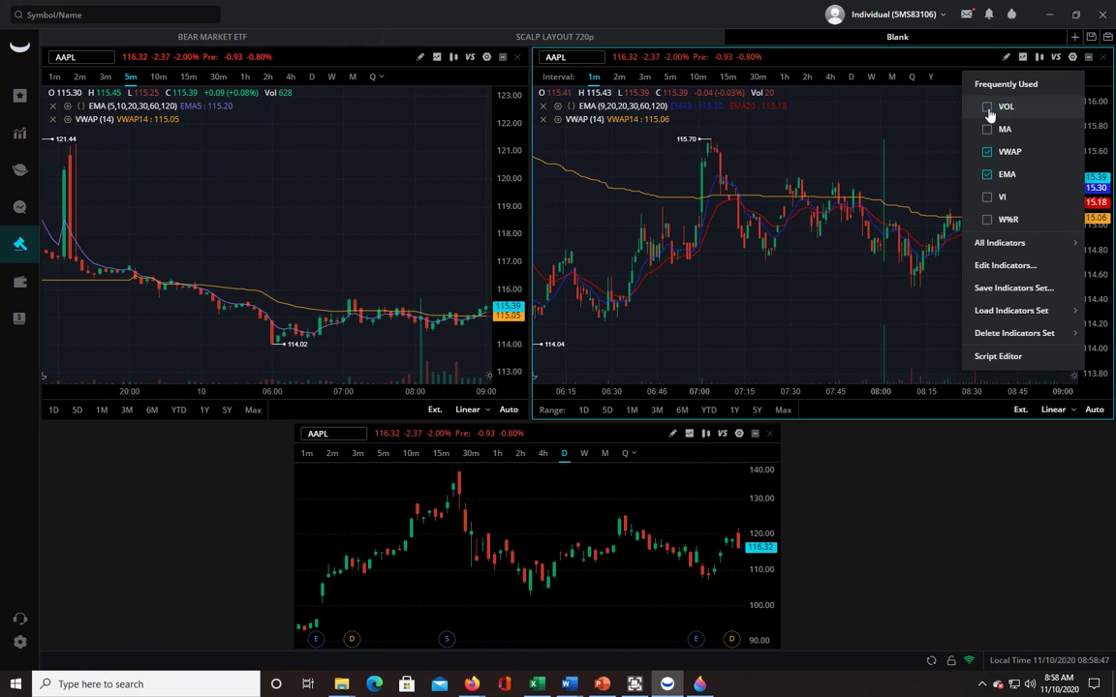
# - Load the saved "indicators" set into the 1-minute AAPL chart
pyautogui.moveTo(1021, 254)
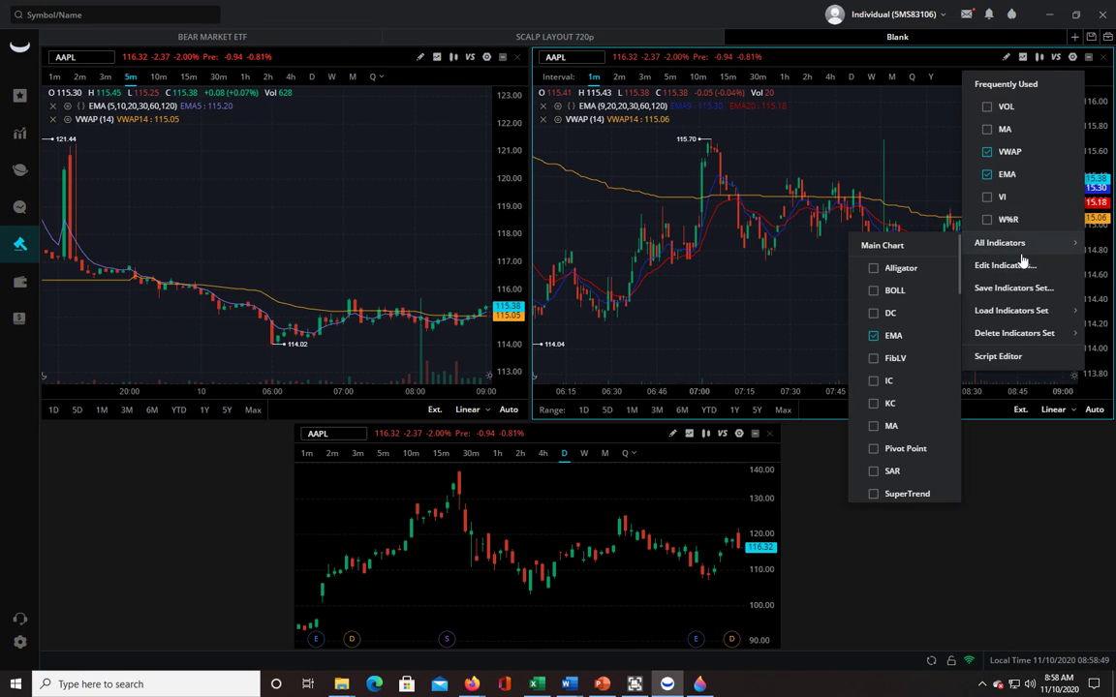
pyautogui.moveTo(1026, 322)
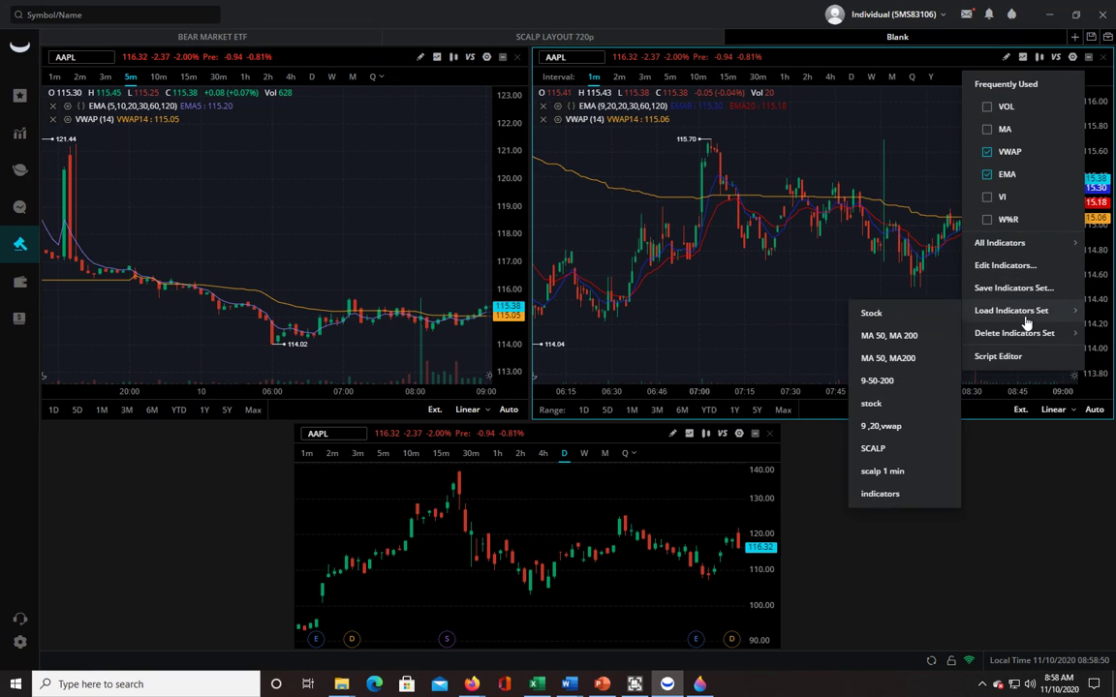
pyautogui.click(882, 494)
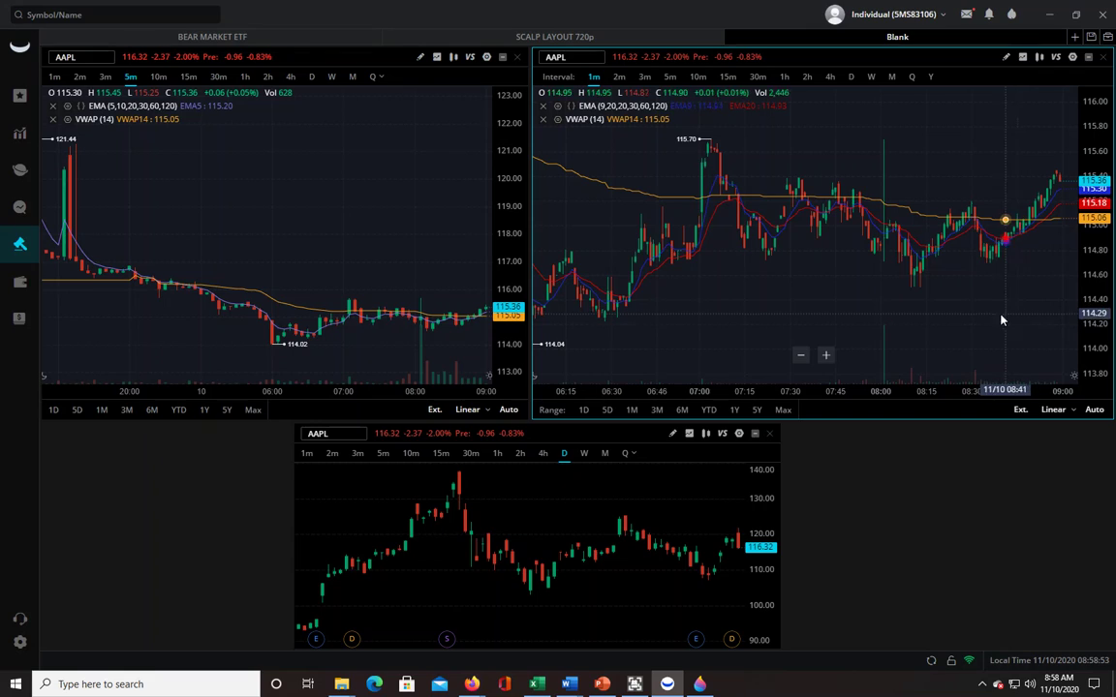
# - Remove VWAP and EMA from the 1-minute chart and restore them by reloading the "indicators" set
pyautogui.click(1024, 57)
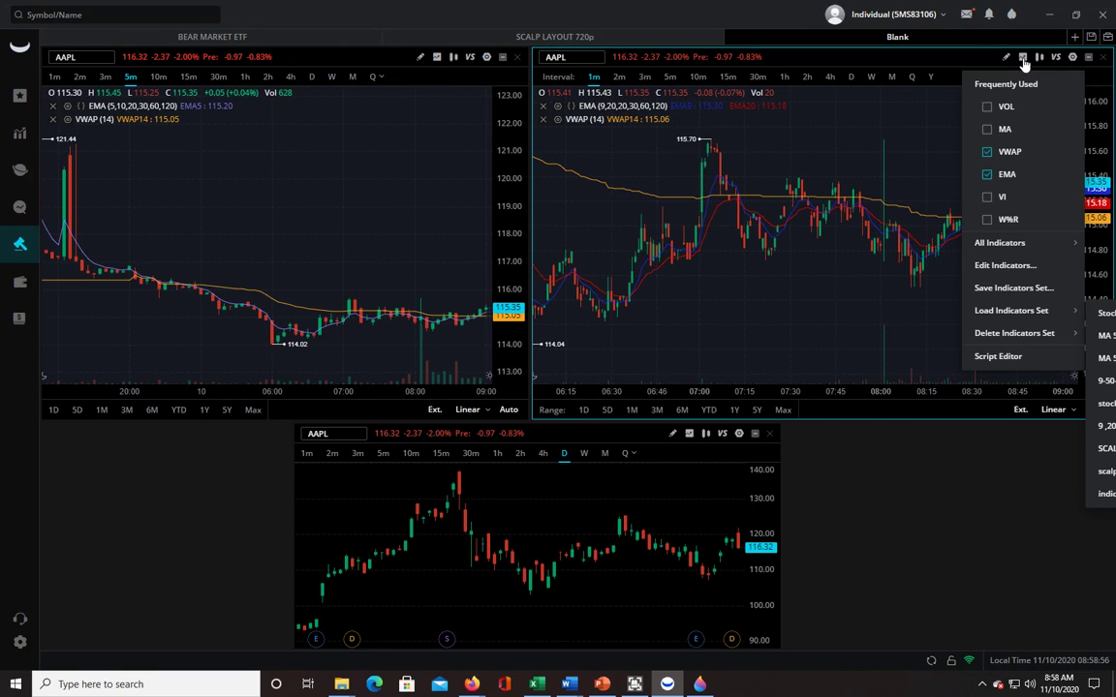
pyautogui.click(988, 155)
pyautogui.click(988, 174)
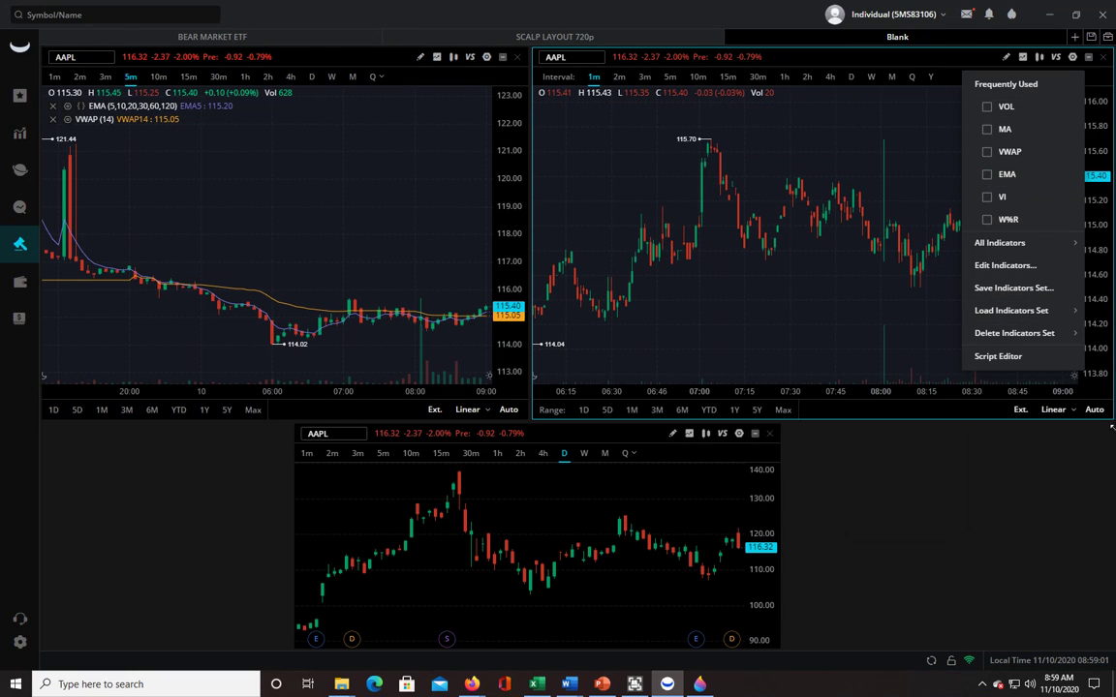
pyautogui.moveTo(1021, 312)
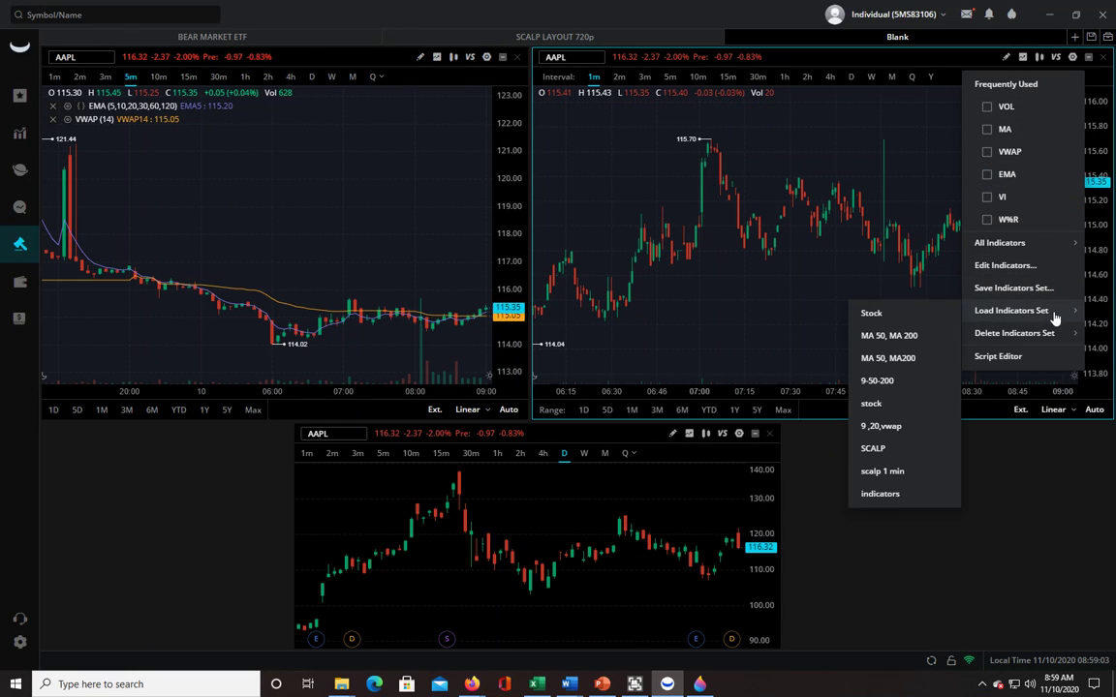
pyautogui.click(883, 494)
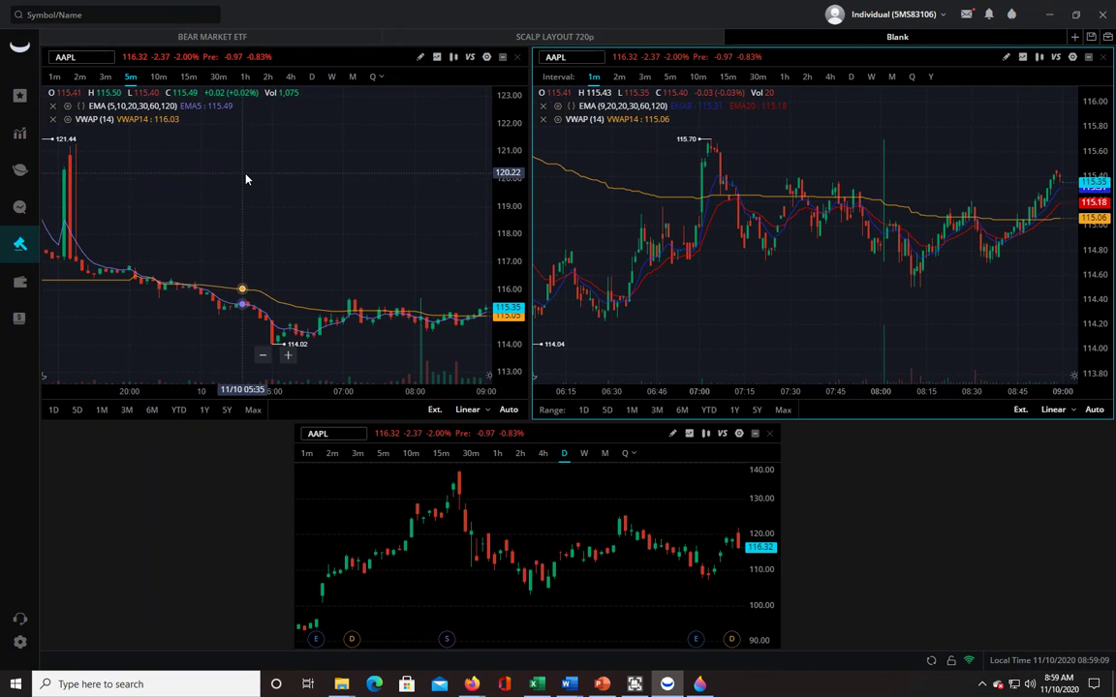
# - Save the current three-chart layout as a board named "indicators"
pyautogui.click(1092, 39)
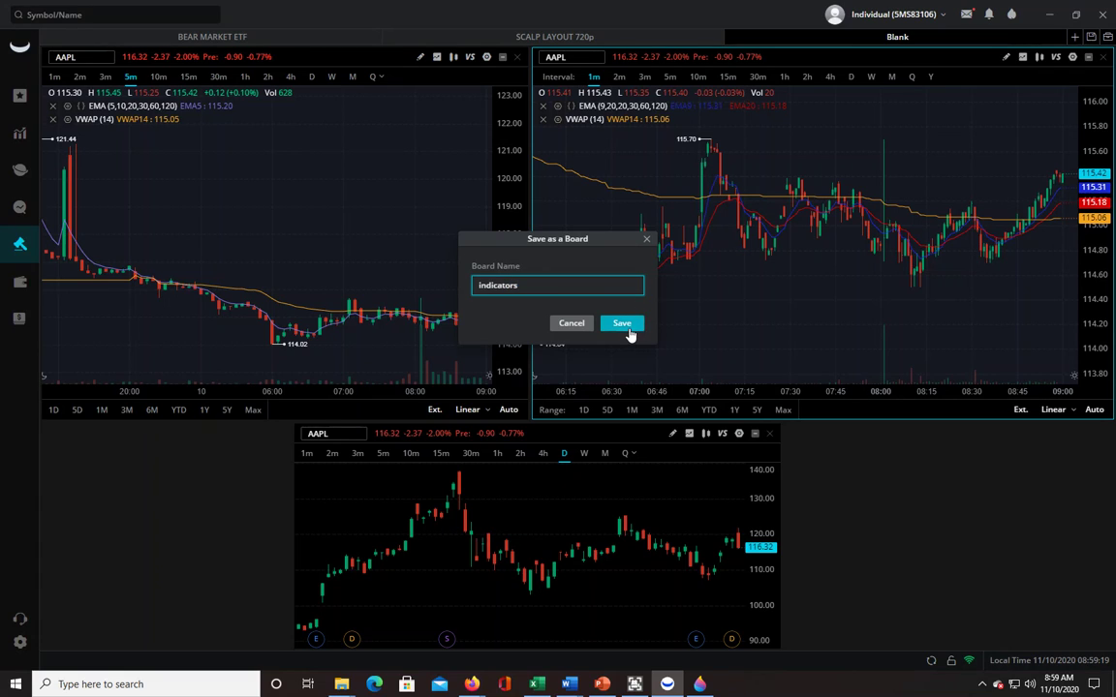
pyautogui.click(622, 324)
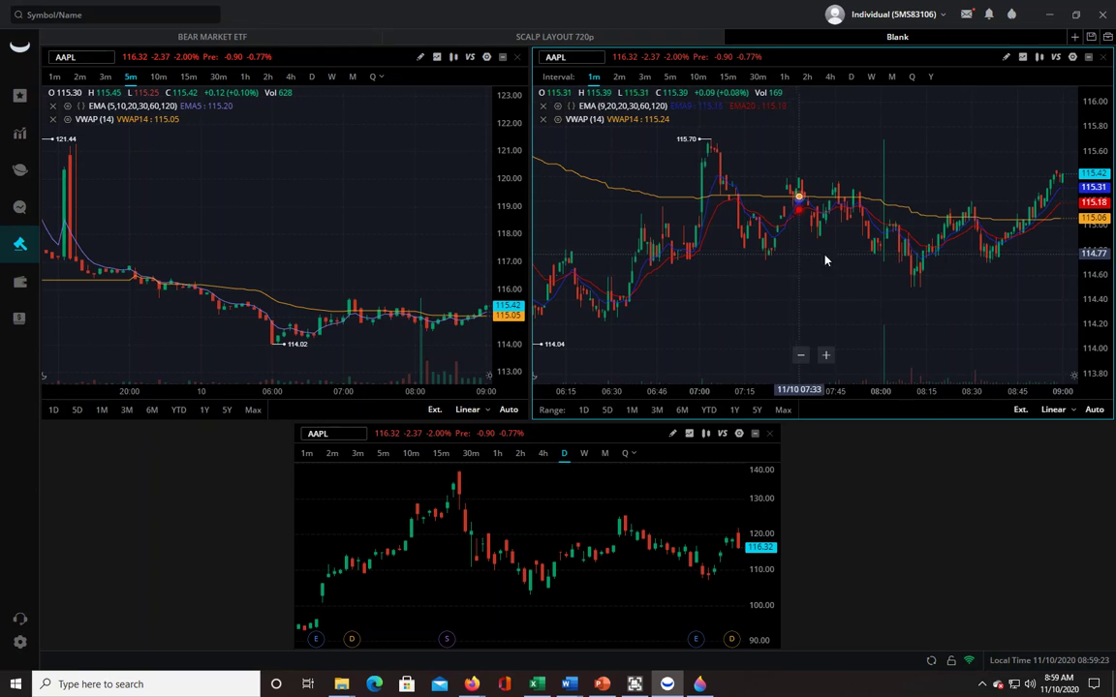
# - Remove the VWAP and EMA indicators from both the 1-minute and the 5-minute AAPL charts
pyautogui.click(543, 118)
pyautogui.click(542, 106)
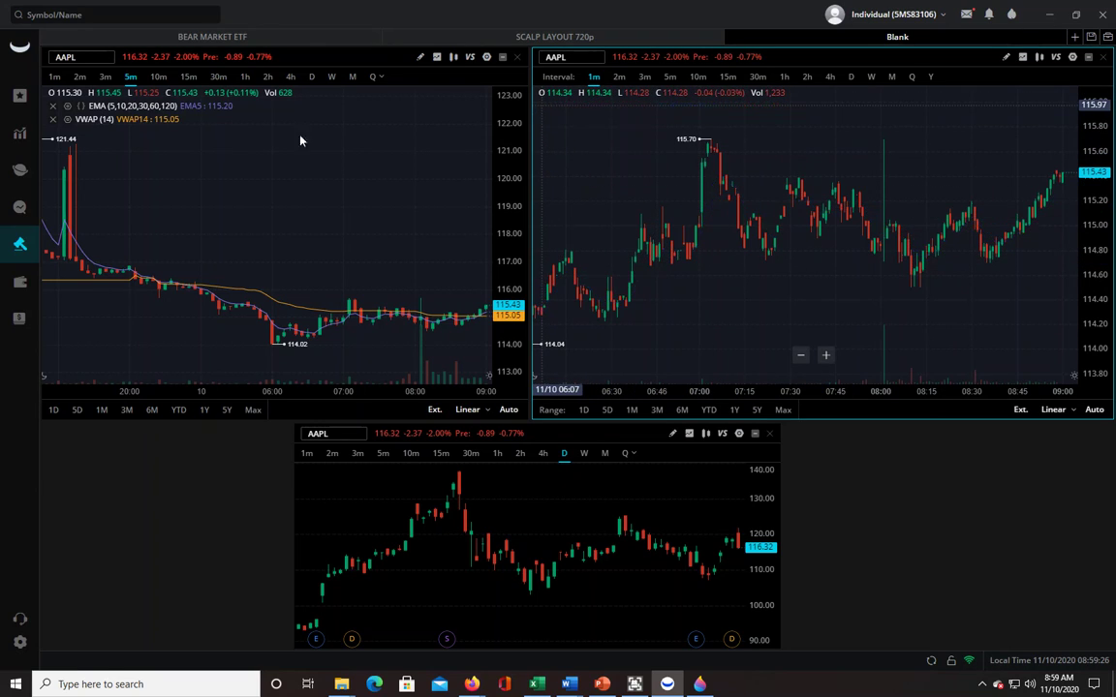
pyautogui.click(53, 118)
pyautogui.click(52, 106)
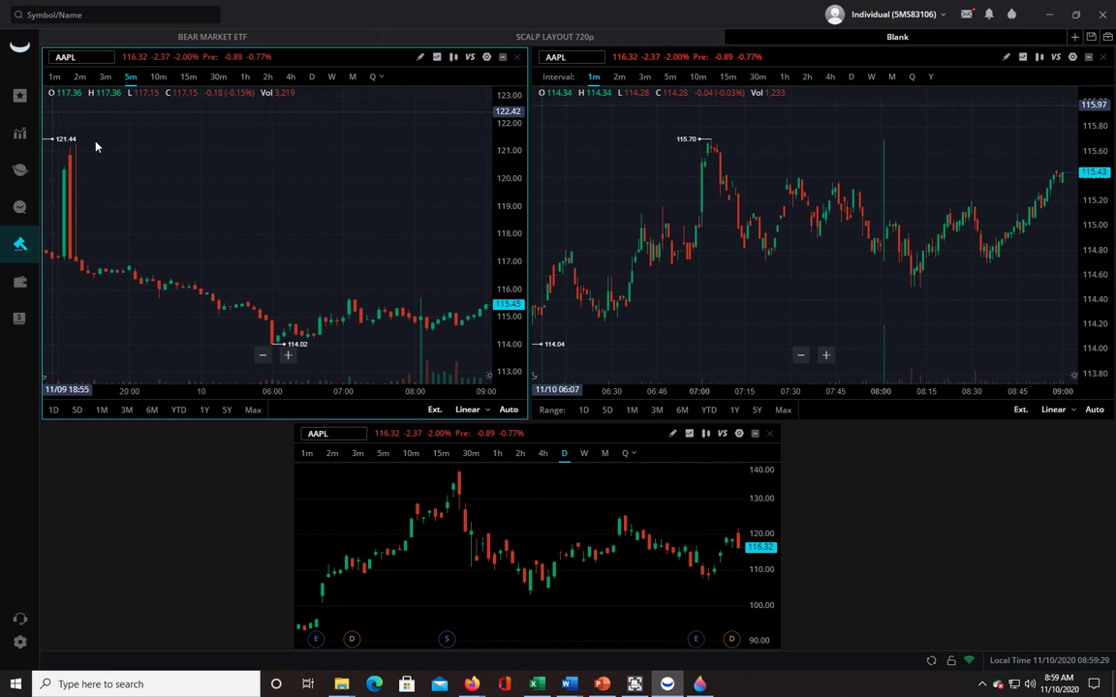
# - Open the saved "indicators" board in place of the stripped layout
pyautogui.click(1075, 38)
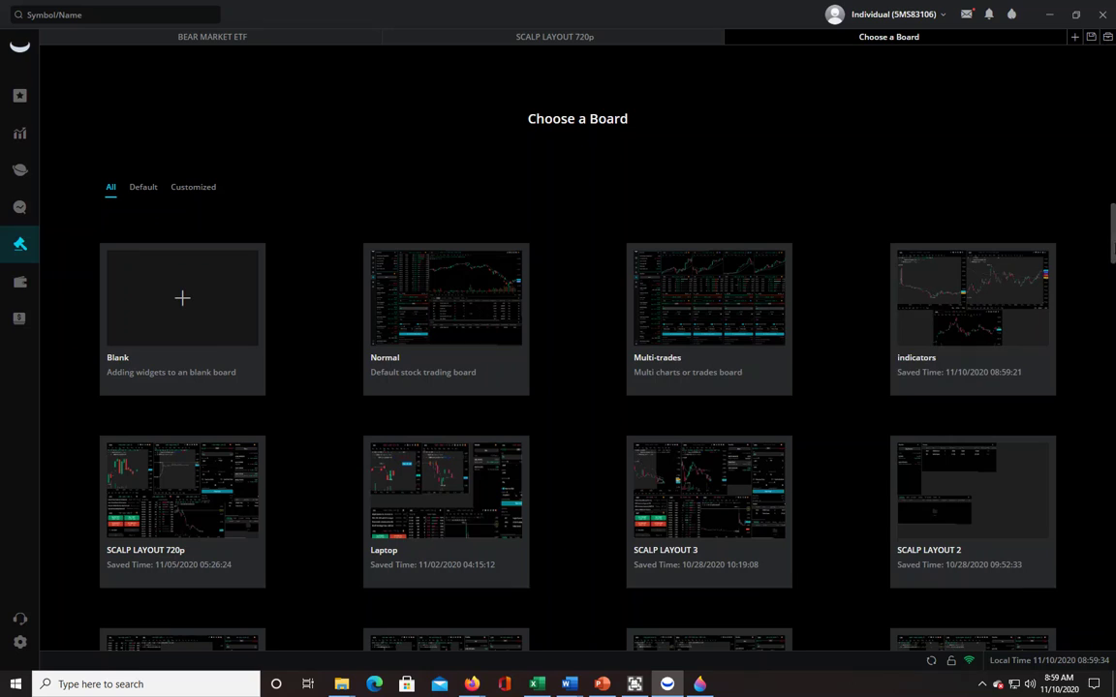
pyautogui.click(968, 302)
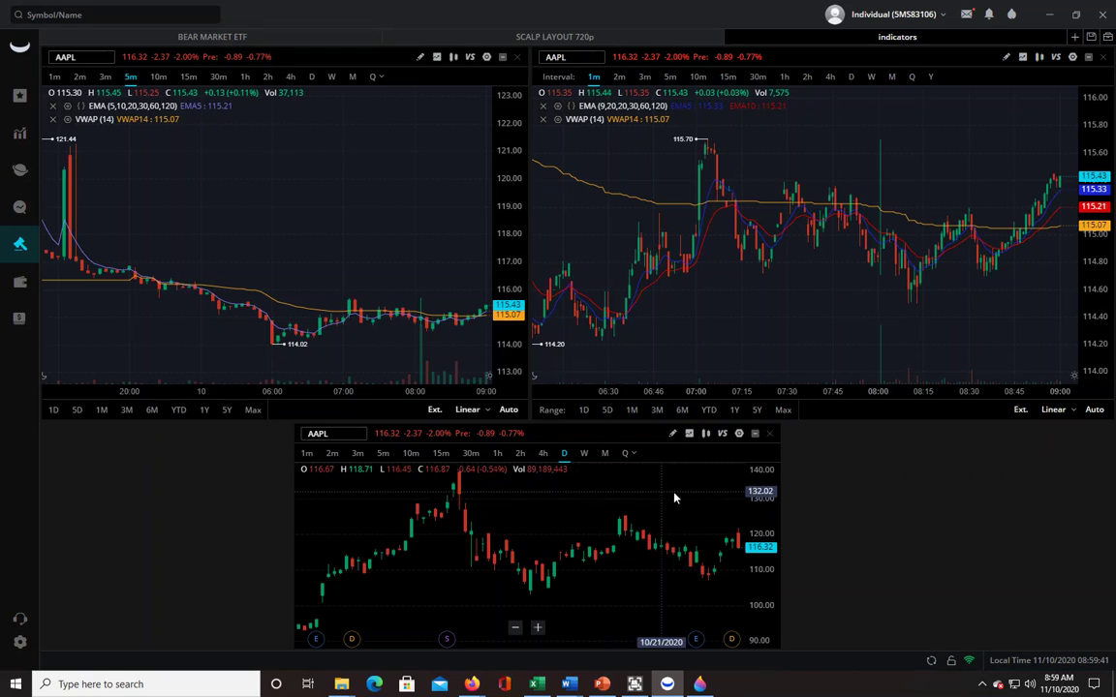
# - Add the MA indicator to the daily AAPL chart and set its first length to 200
pyautogui.click(689, 436)
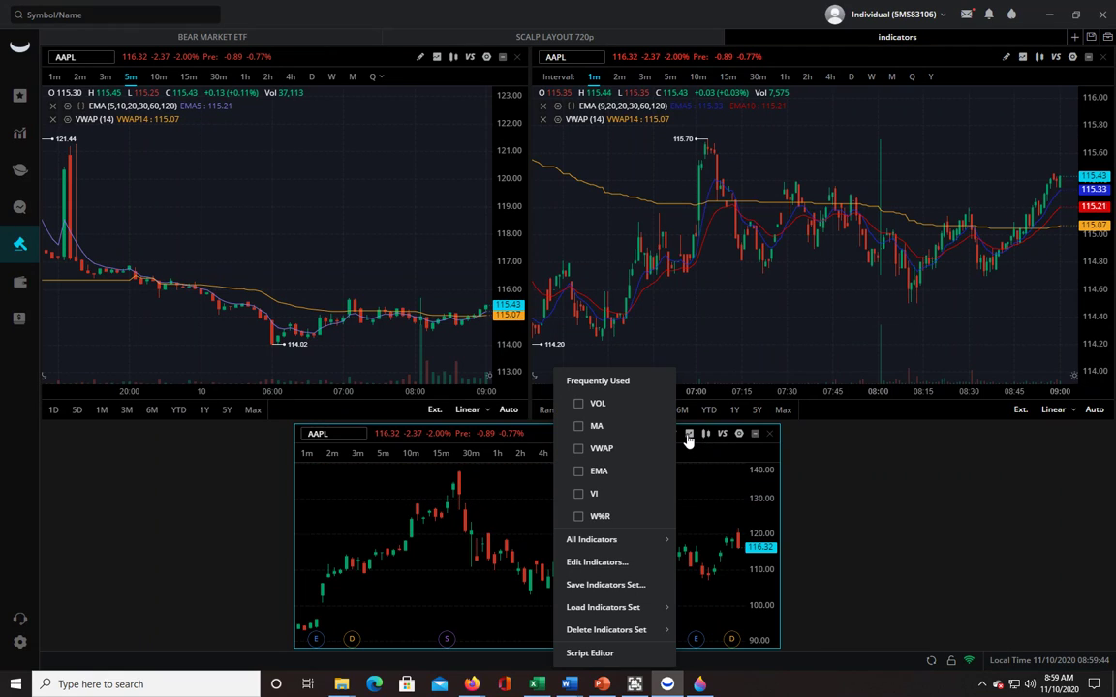
pyautogui.click(579, 436)
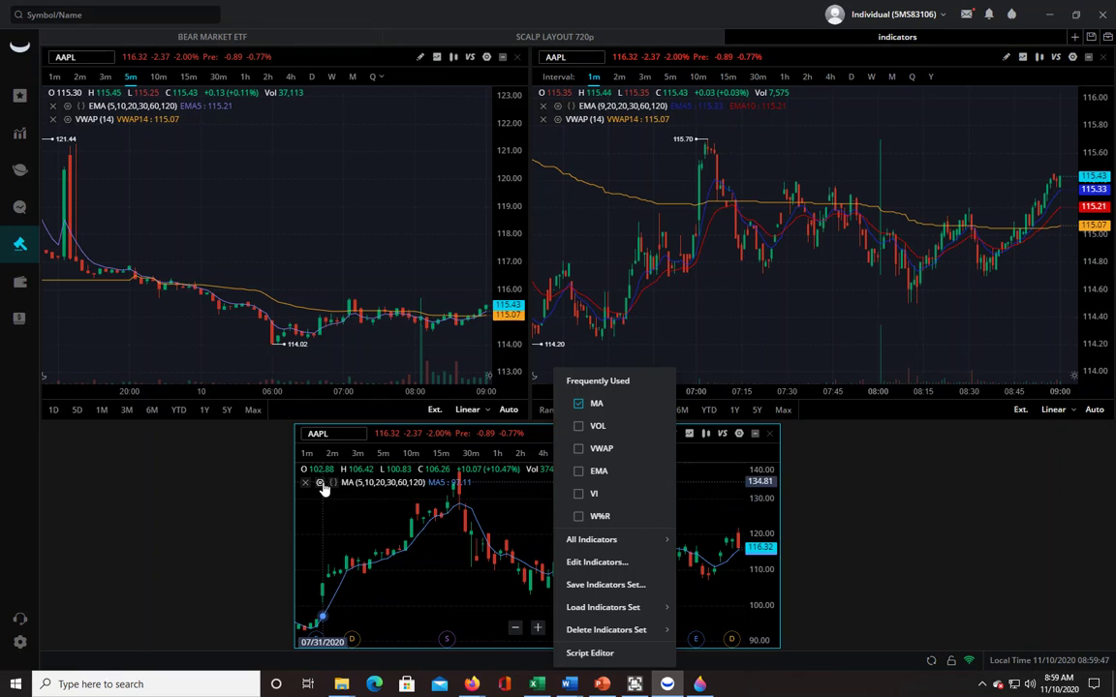
pyautogui.click(320, 482)
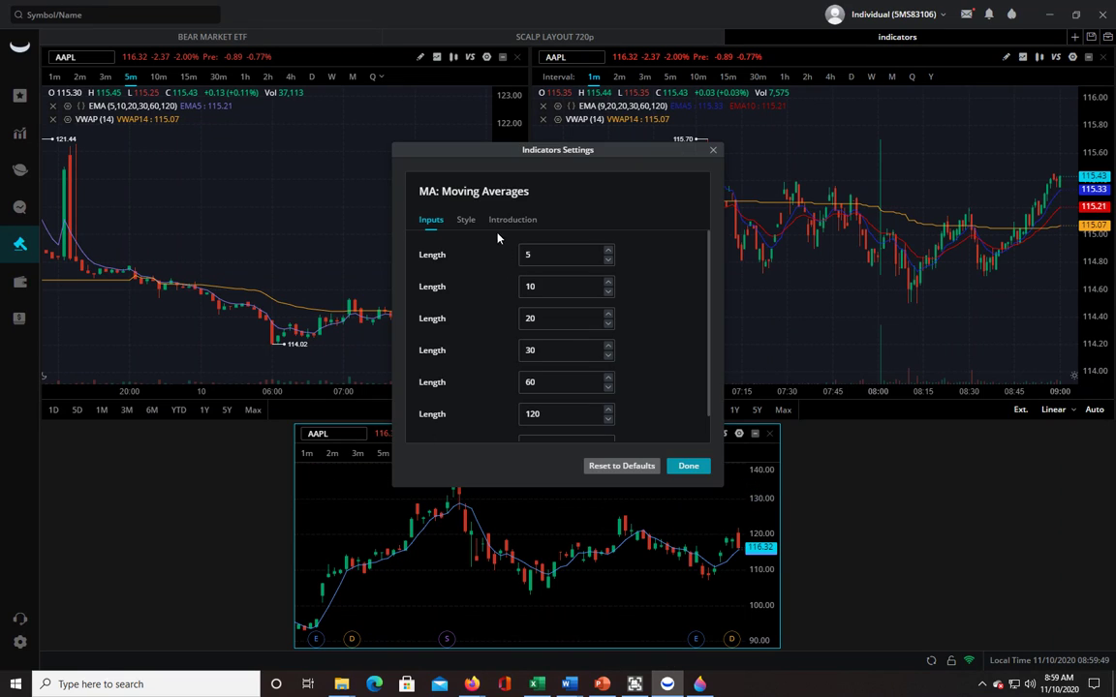
pyautogui.click(467, 221)
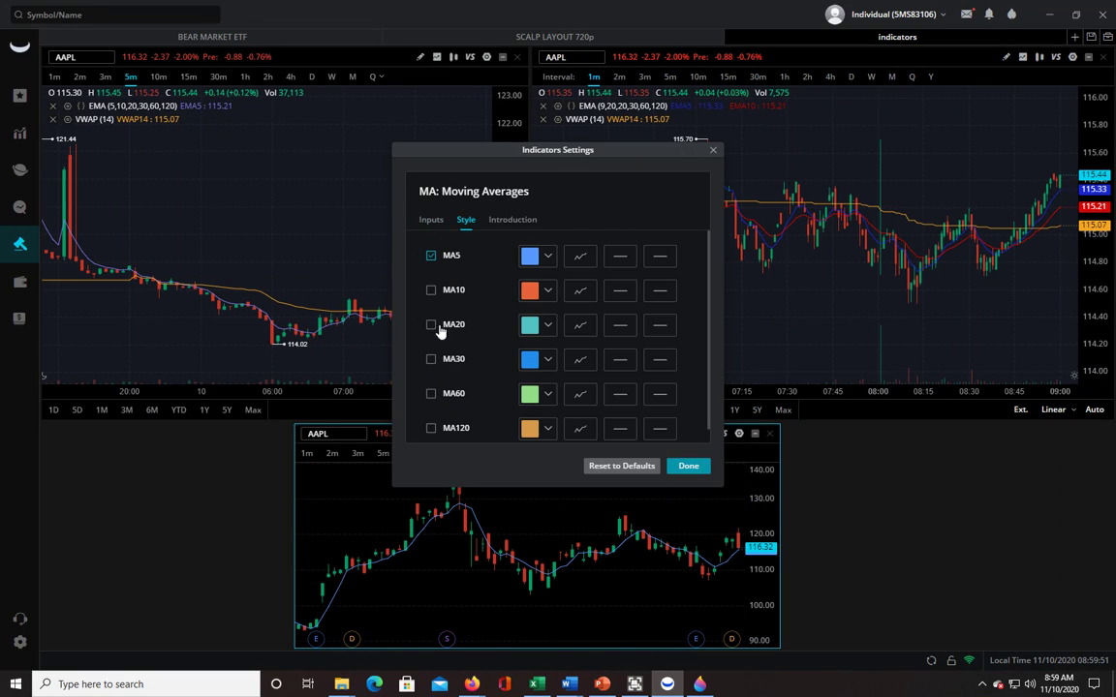
pyautogui.click(431, 221)
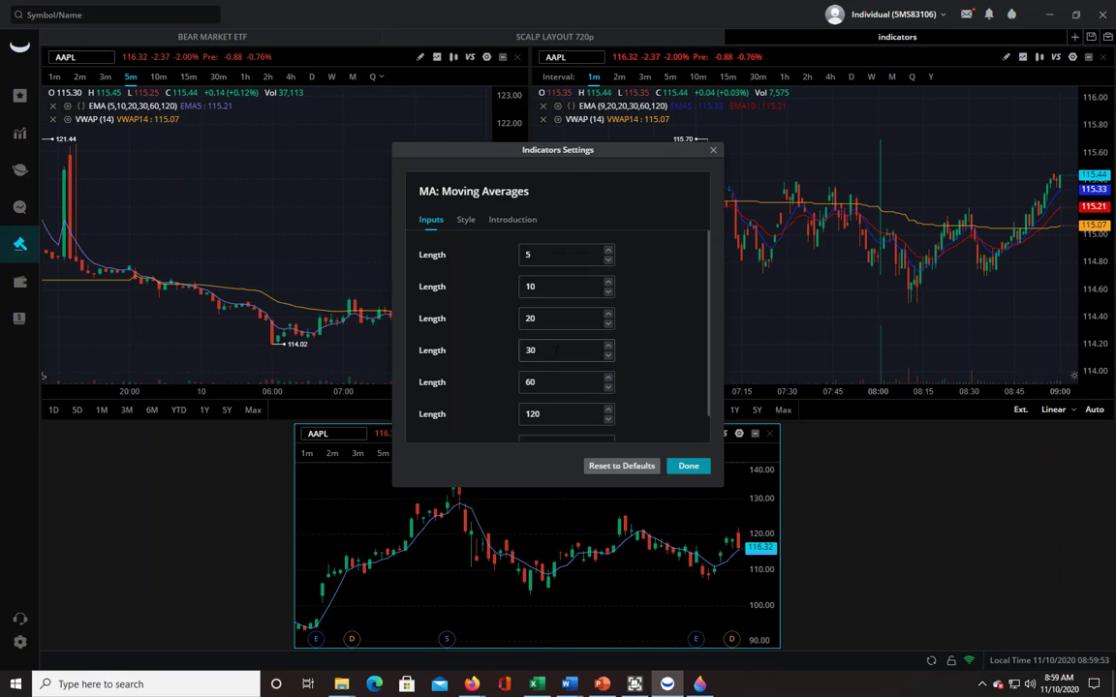
pyautogui.press('Tab')
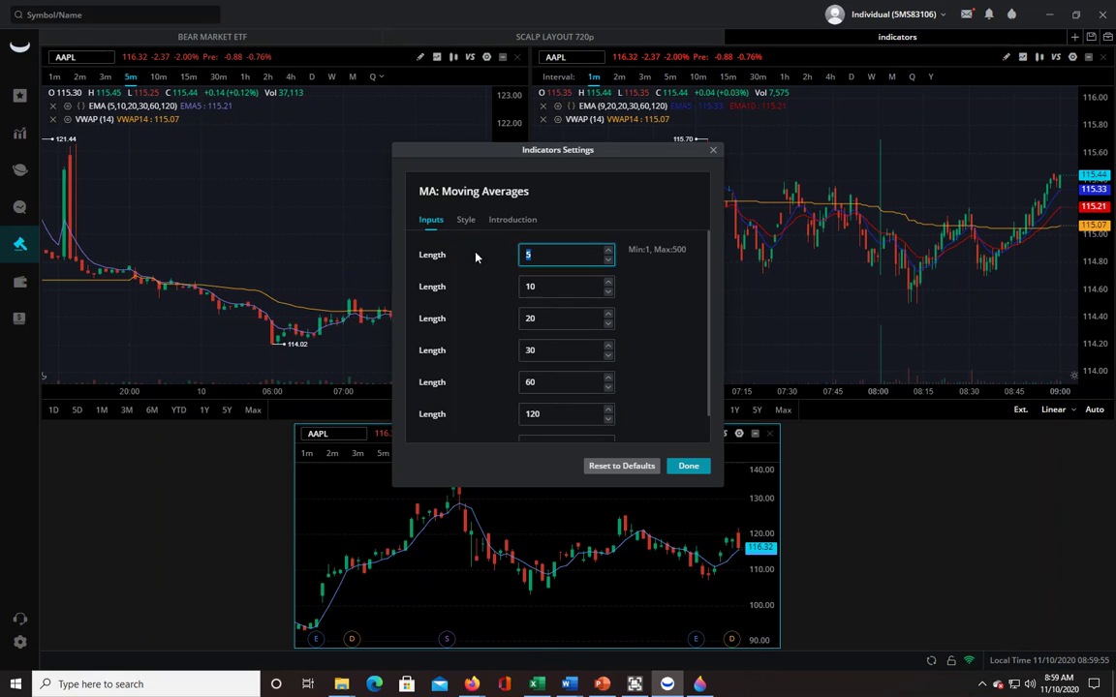
pyautogui.write('200')
pyautogui.click(682, 468)
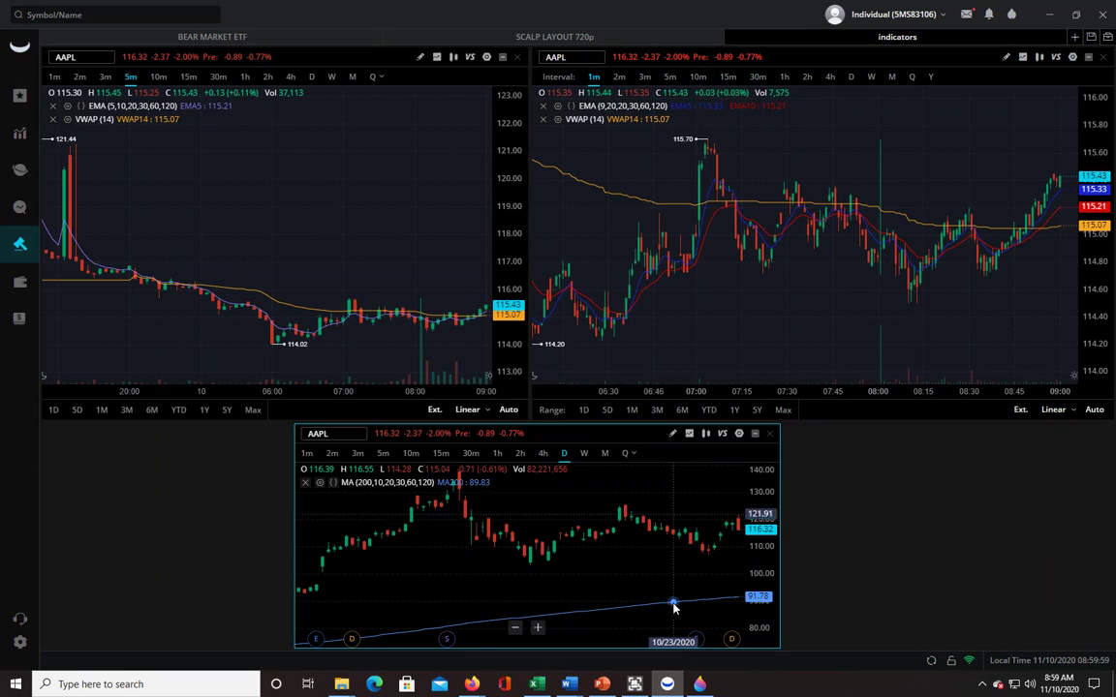
# - Examine the 200-period moving average against AAPL's daily price history back to spring 2020 and return to the latest candles
pyautogui.moveTo(704, 591); pyautogui.dragTo(610, 575)
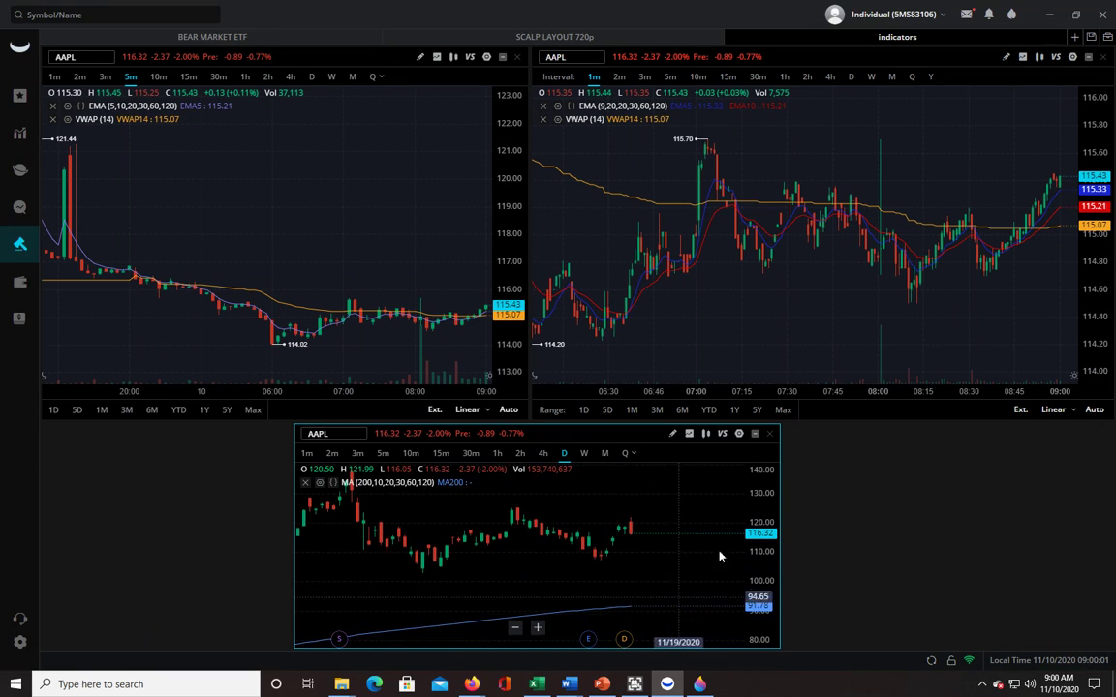
pyautogui.moveTo(682, 575); pyautogui.dragTo(720, 536)
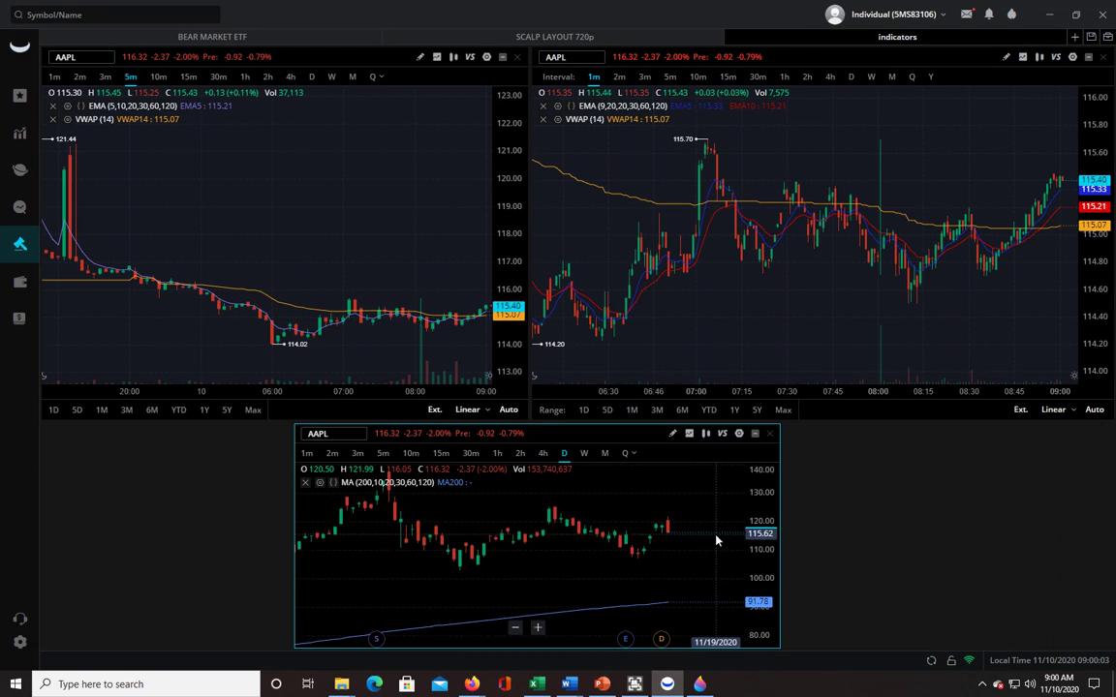
pyautogui.scroll(-5, 708, 559)
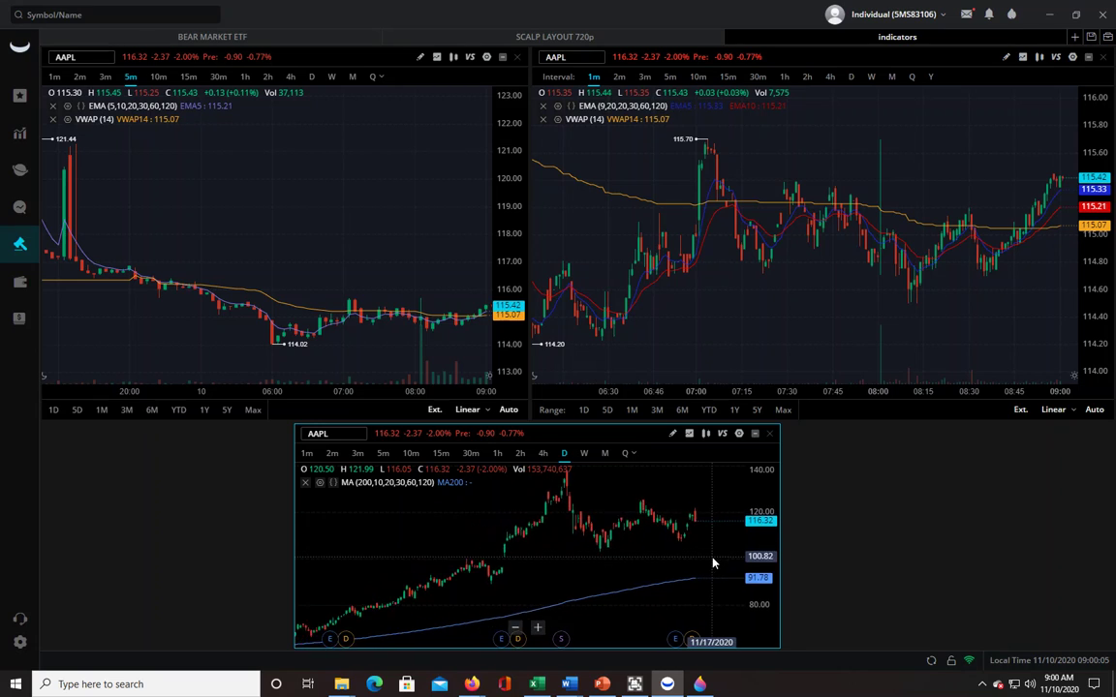
pyautogui.moveTo(468, 602); pyautogui.dragTo(498, 605)
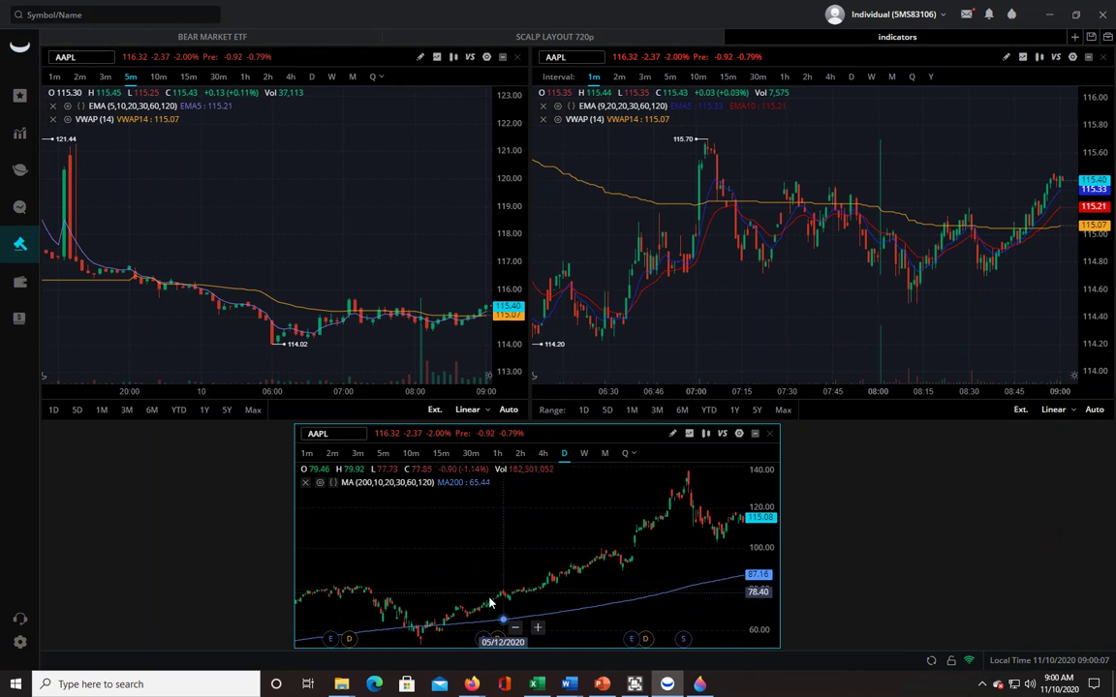
pyautogui.moveTo(434, 558); pyautogui.dragTo(535, 518)
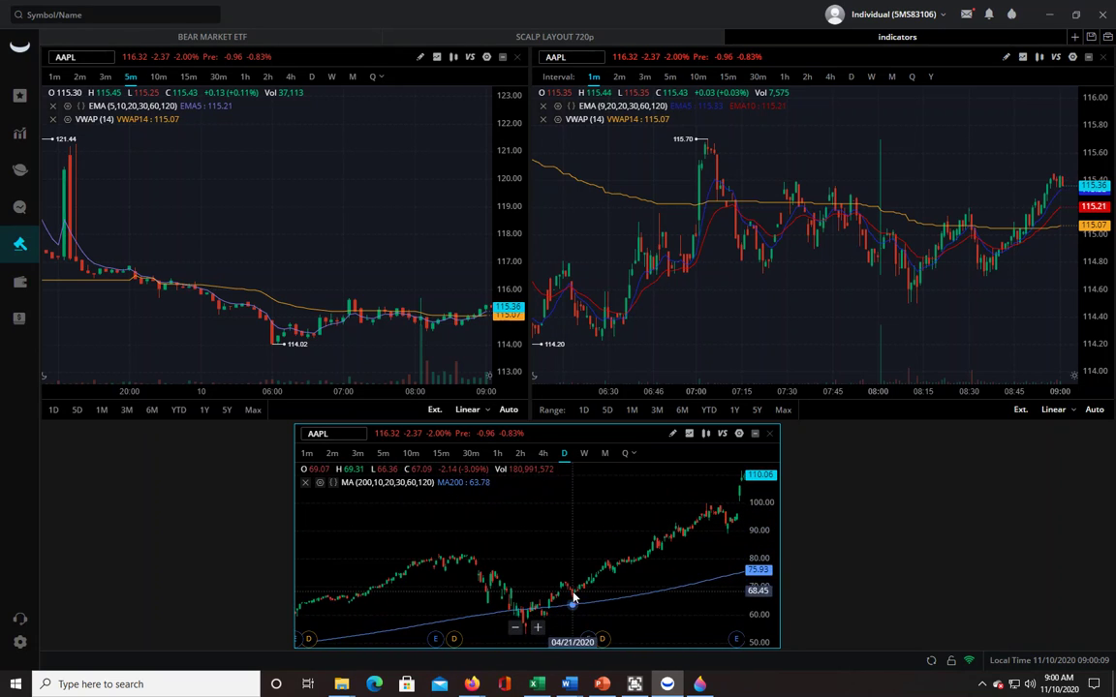
pyautogui.moveTo(747, 528); pyautogui.dragTo(506, 555)
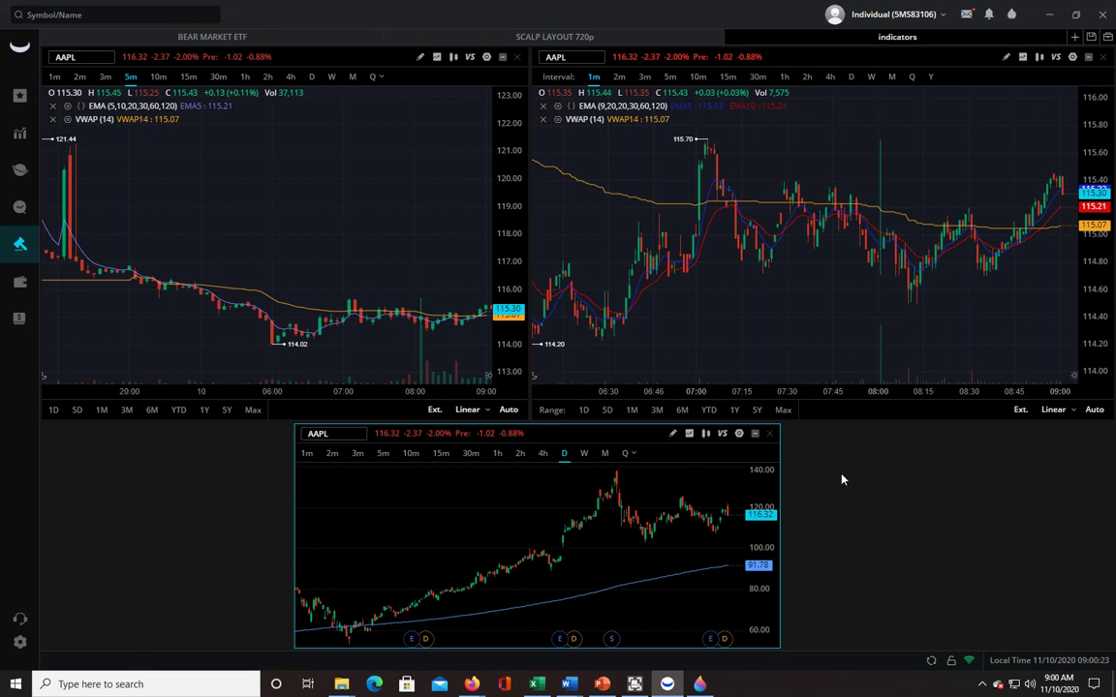
# - Save the updated three-chart layout over the existing "indicators" board
pyautogui.click(1092, 39)
pyautogui.click(615, 324)
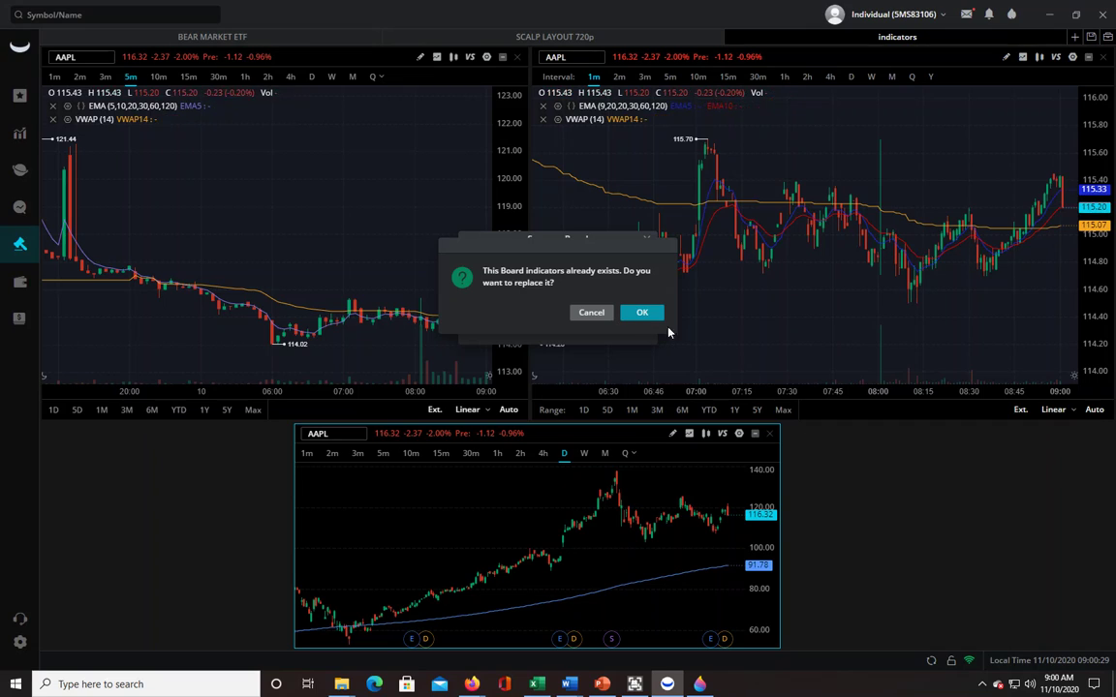
pyautogui.click(641, 314)
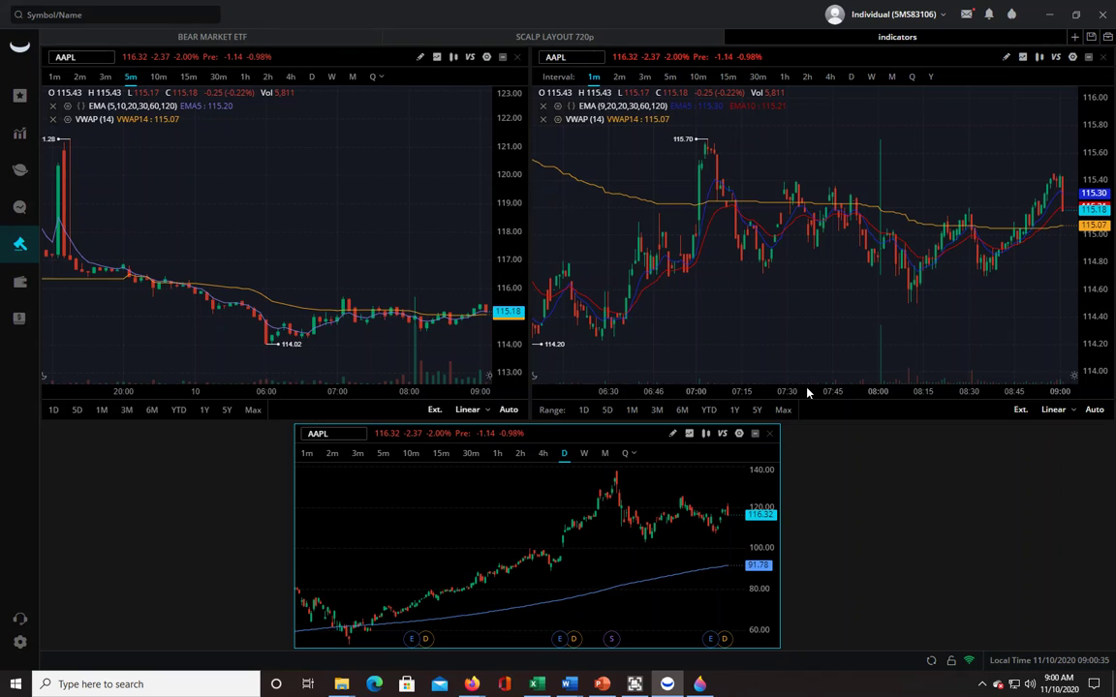
# - Switch to the "SCALP LAYOUT 720p" board and view a longer span of the daily WISA chart with its moving average
pyautogui.click(618, 36)
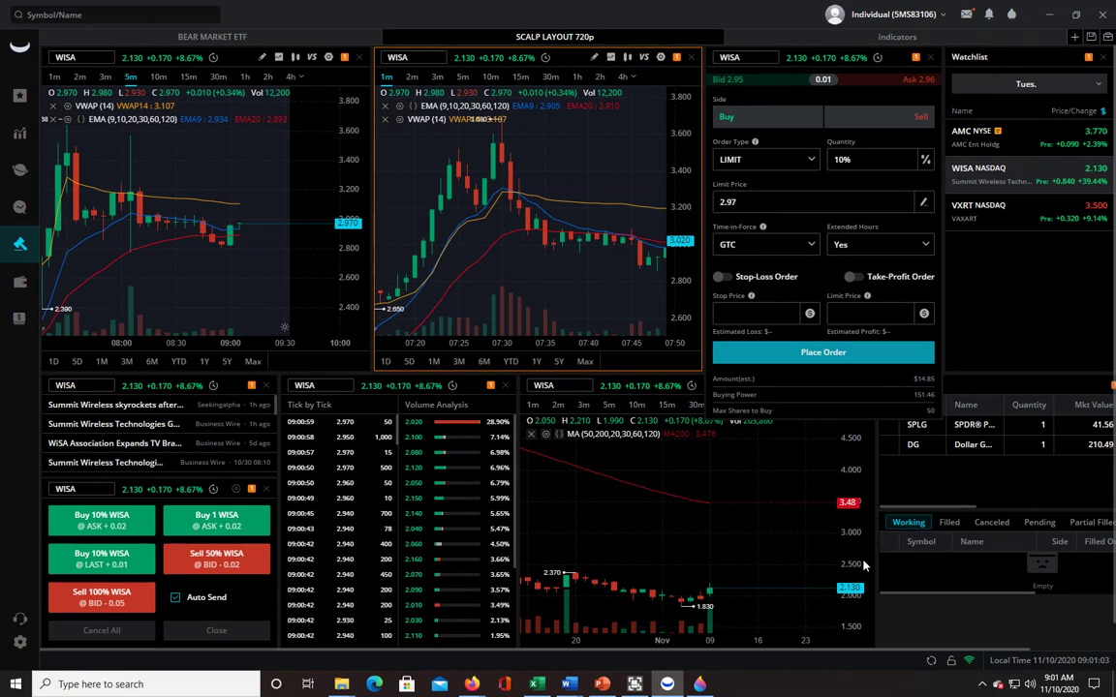
pyautogui.scroll(-3, 794, 542)
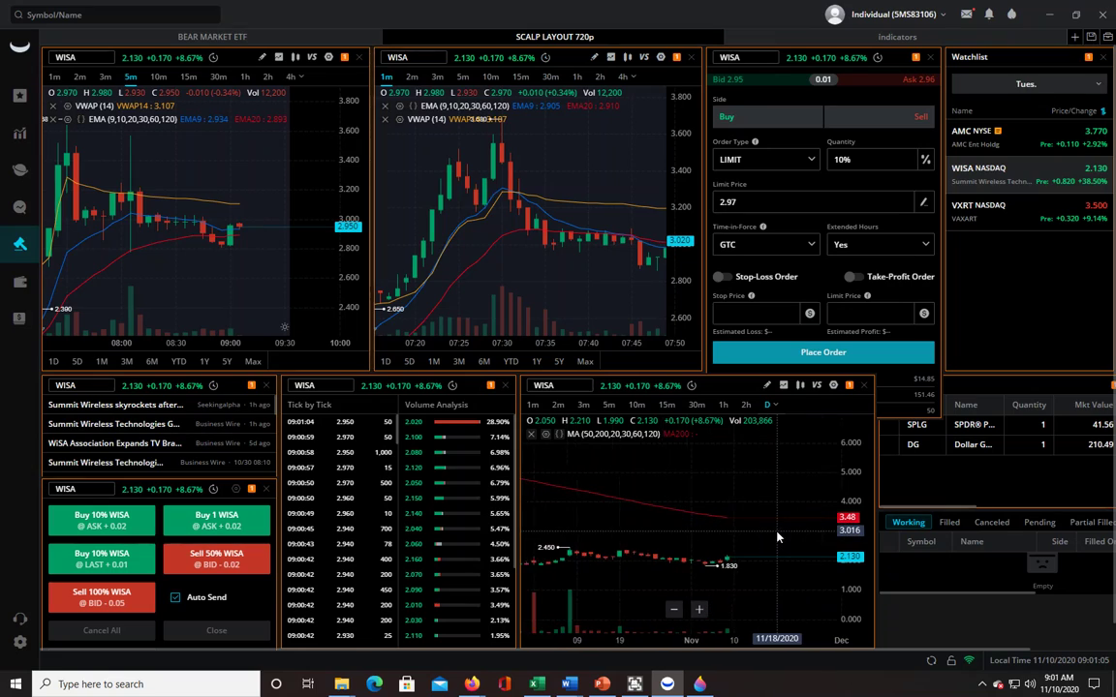